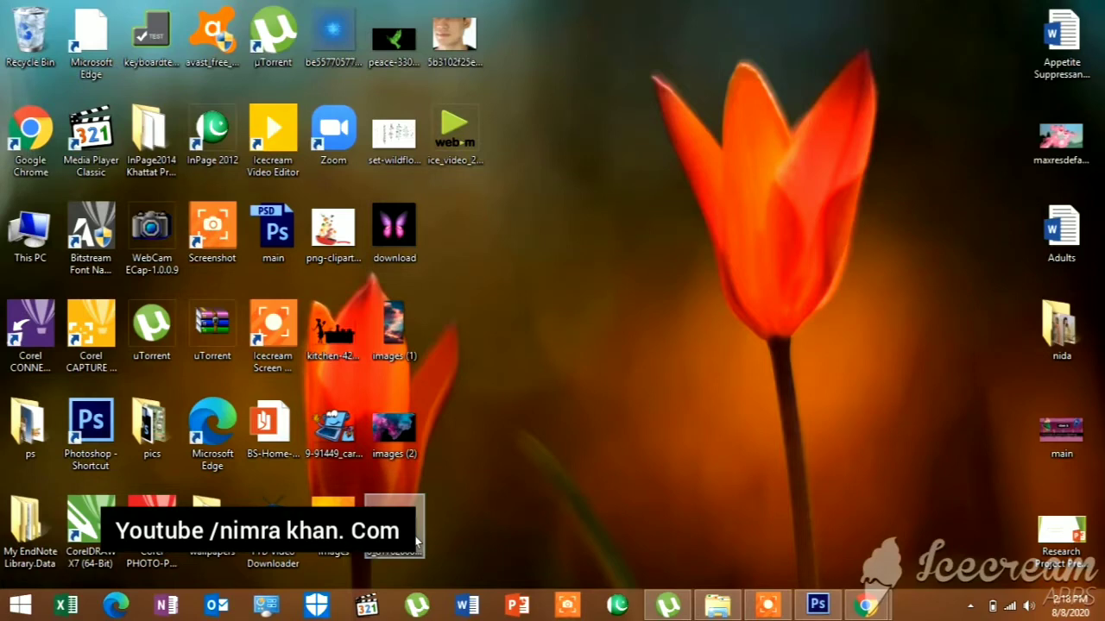
- Open the acne close-up photo and switch to the Patch Tool from the healing-brush group
mouse_move(416, 541)
mouse_down()
mouse_move(829, 611)
mouse_move(818, 606)
mouse_up()
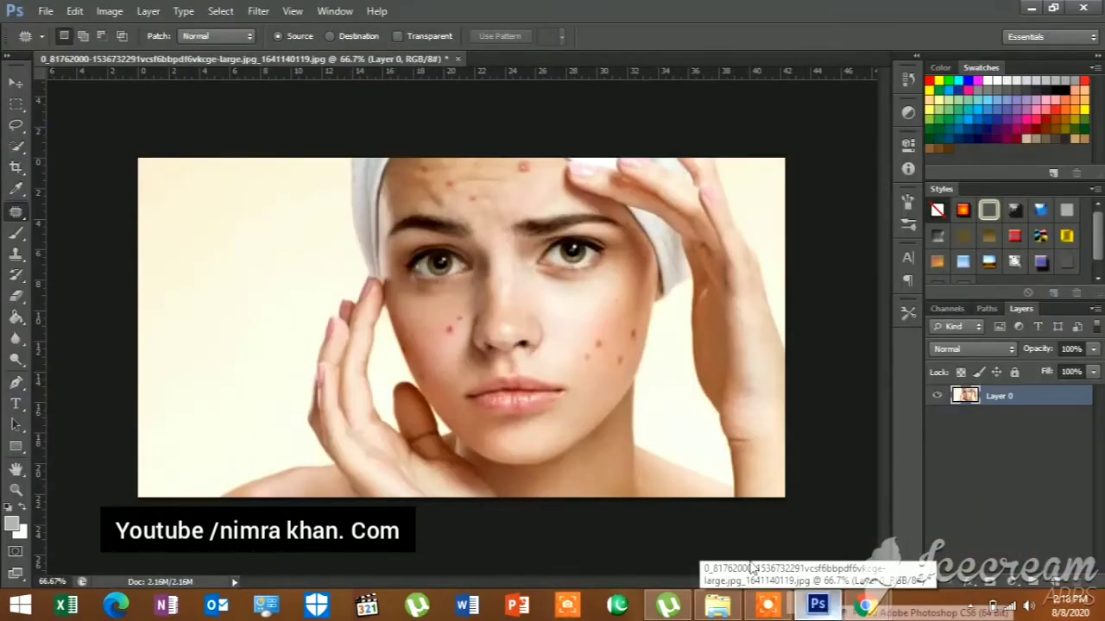
click(623, 562)
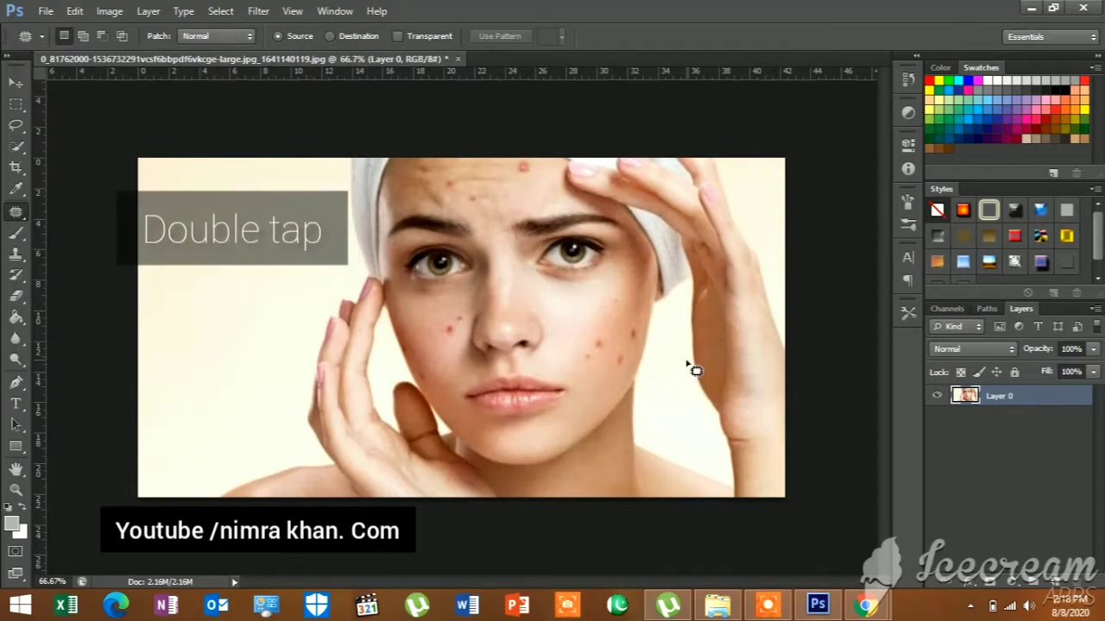
right_click(21, 216)
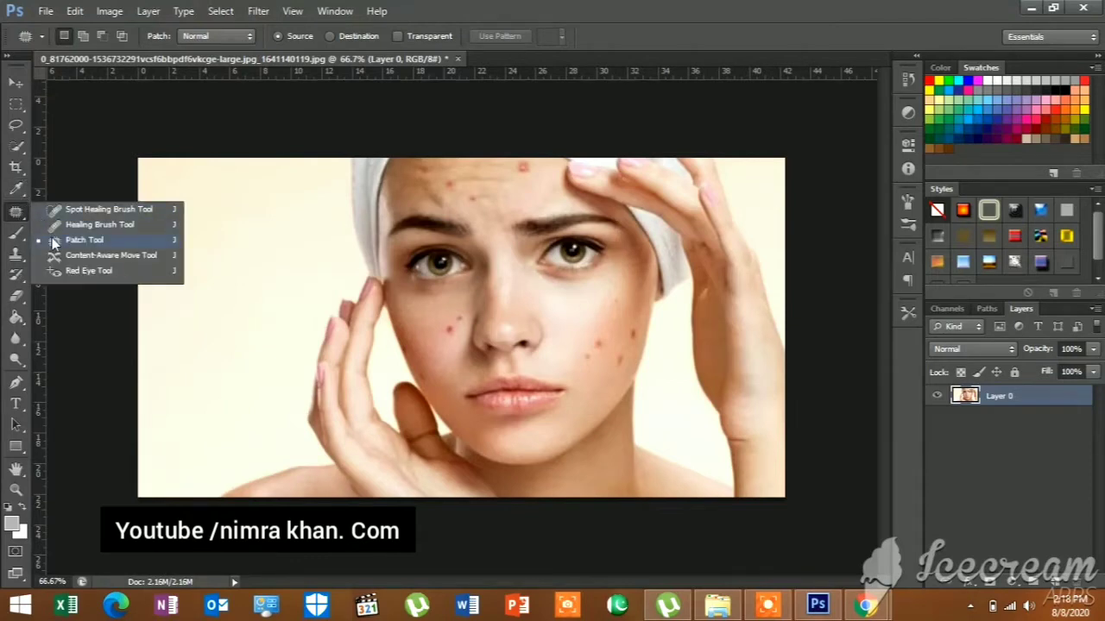
click(150, 239)
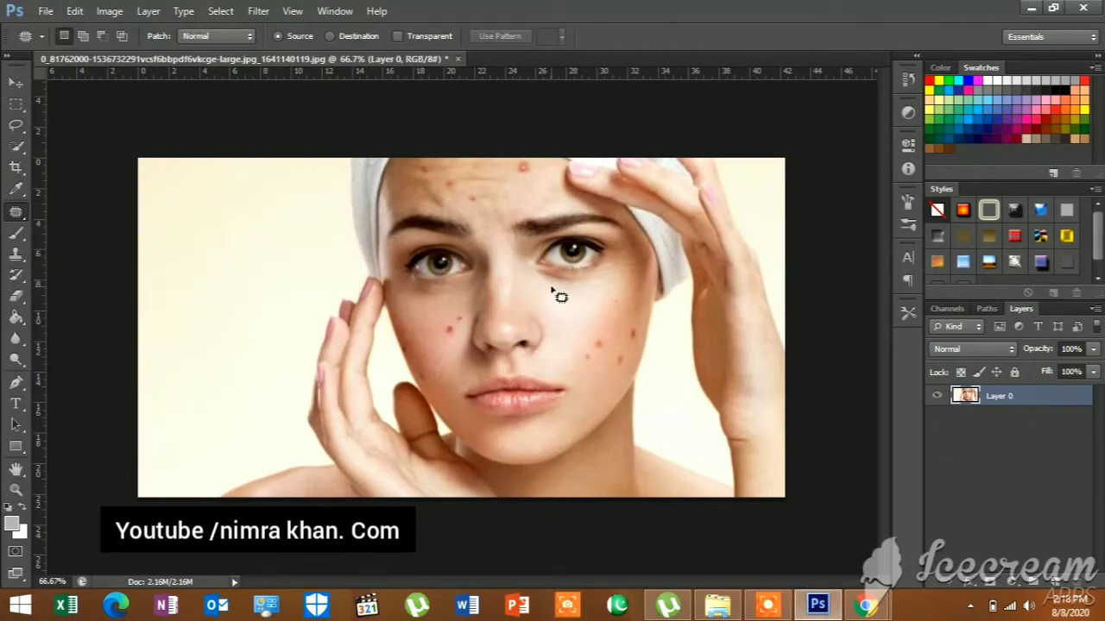
- Patch out the first pimple on the right cheek using nearby clean skin
key(ctrl+plus)
key(ctrl+plus)
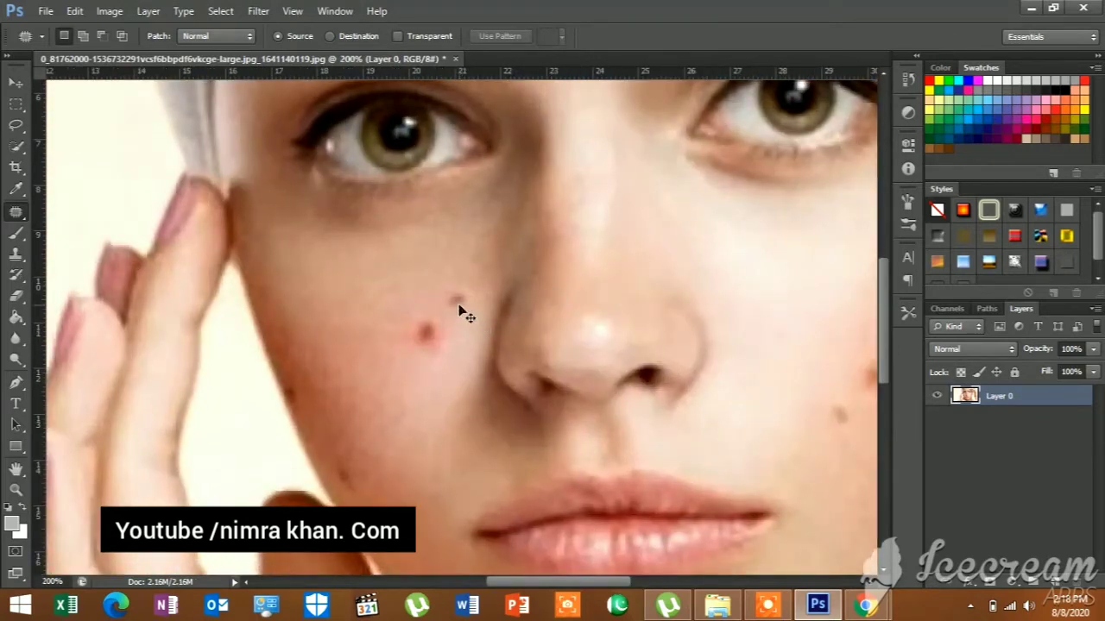
key(ctrl+minus)
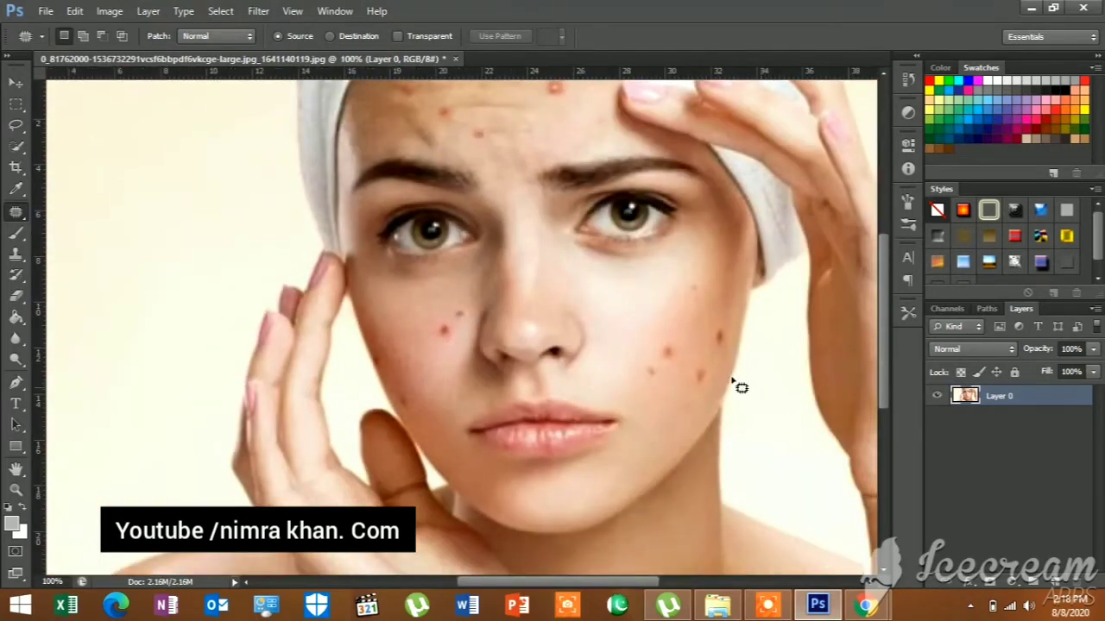
mouse_move(671, 365)
mouse_down()
mouse_move(676, 340)
mouse_move(677, 368)
mouse_up()
drag(677, 368, 676, 367)
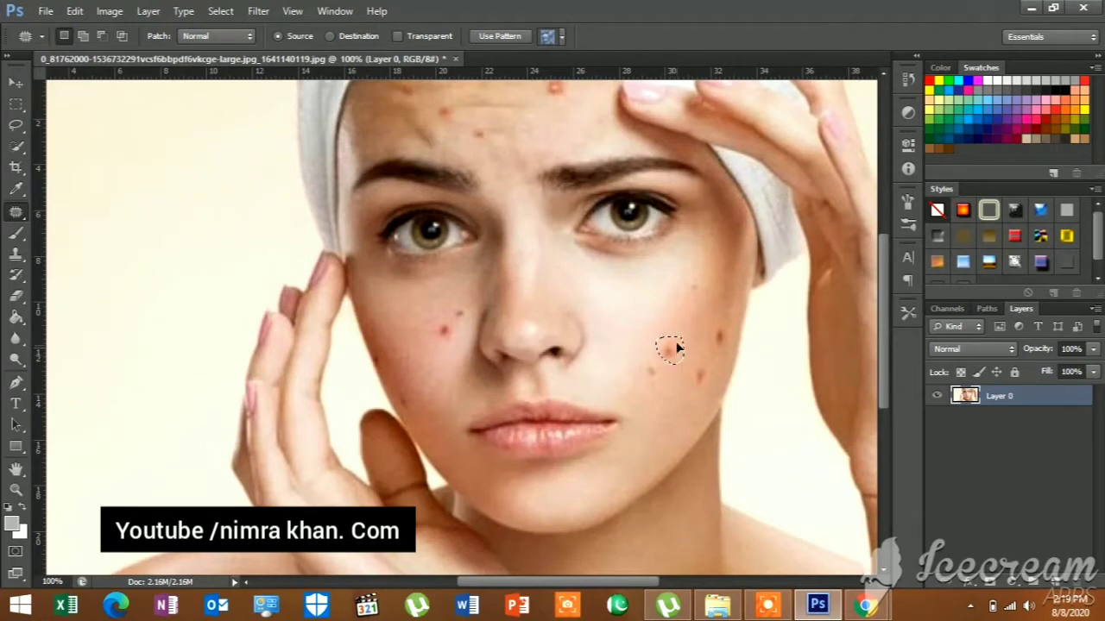
drag(673, 359, 686, 326)
mouse_move(685, 322)
mouse_down()
mouse_move(688, 357)
mouse_move(643, 378)
mouse_up()
key(ctrl+d)
- Patch three more blemishes on the right cheek, deselecting after each
drag(678, 363, 678, 370)
key(ctrl+d)
mouse_move(714, 378)
mouse_down()
mouse_move(686, 386)
mouse_move(708, 389)
mouse_up()
key(ctrl+d)
drag(715, 328, 715, 346)
key(ctrl+d)
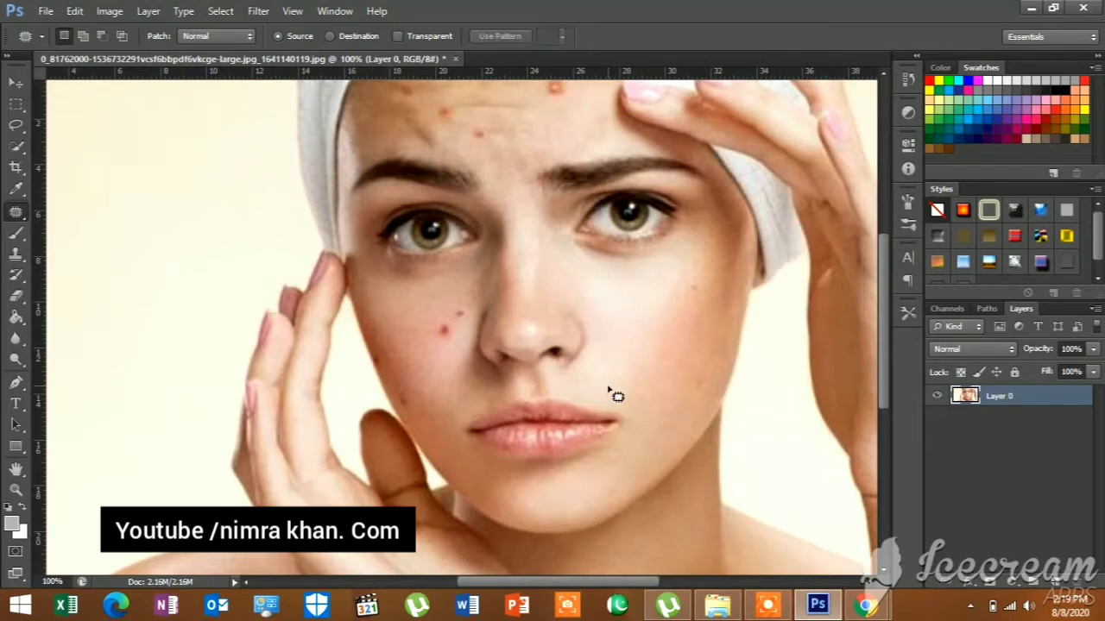
- Patch the spot on the left cheek with nearby clean skin
click(768, 606)
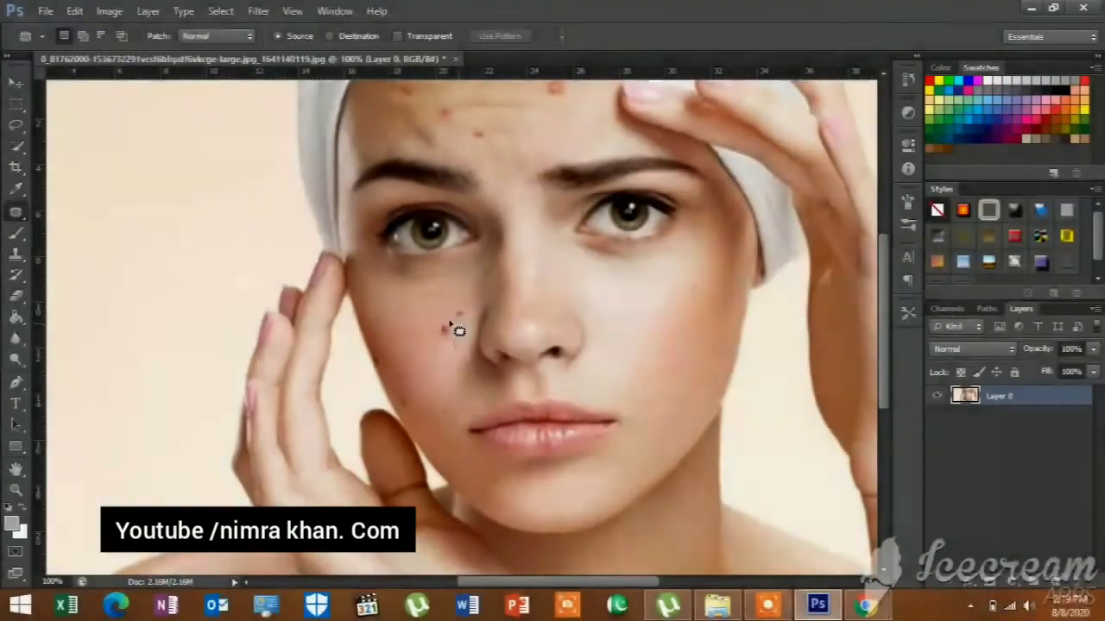
mouse_move(451, 328)
mouse_down()
mouse_move(442, 325)
mouse_move(445, 348)
mouse_up()
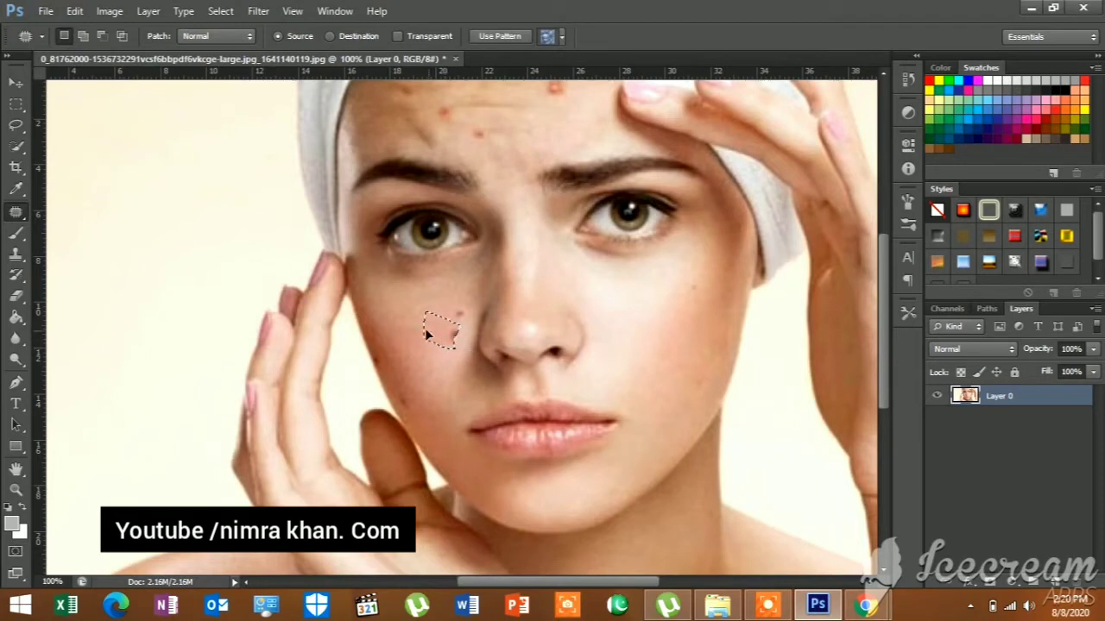
mouse_move(464, 360)
mouse_down()
mouse_move(418, 334)
mouse_move(458, 321)
mouse_up()
click(460, 312)
drag(441, 316, 441, 317)
key(ctrl+d)
- Patch the blemish near the jaw and the first forehead blemish
drag(416, 421, 406, 370)
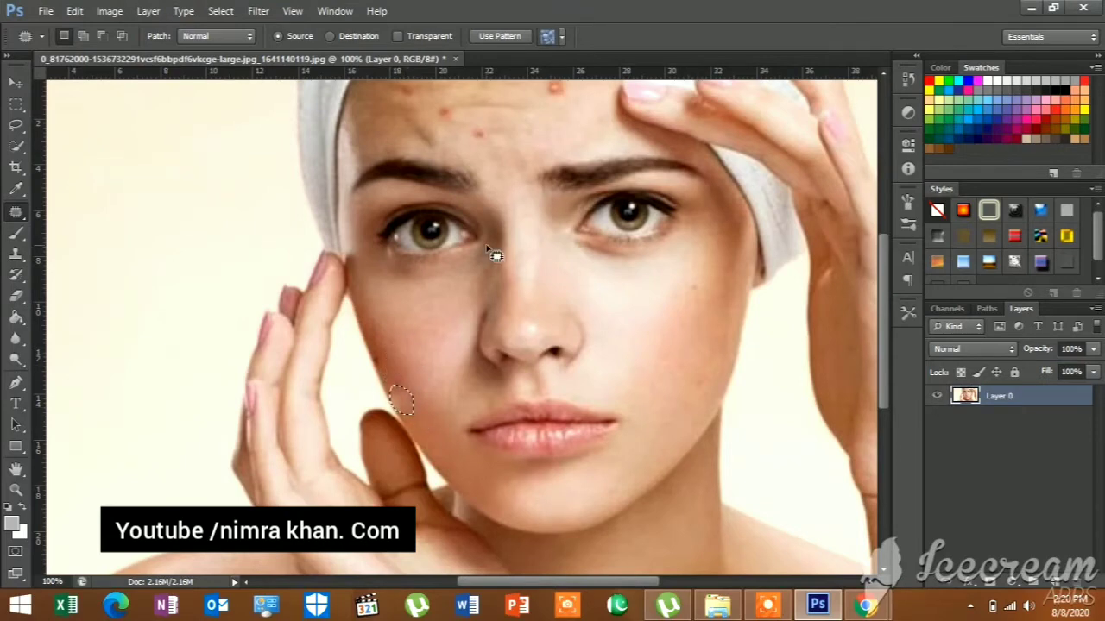
mouse_move(496, 149)
mouse_down()
mouse_move(474, 155)
mouse_move(493, 147)
mouse_up()
mouse_move(512, 132)
mouse_down()
mouse_move(458, 128)
mouse_move(407, 94)
mouse_up()
key(ctrl+d)
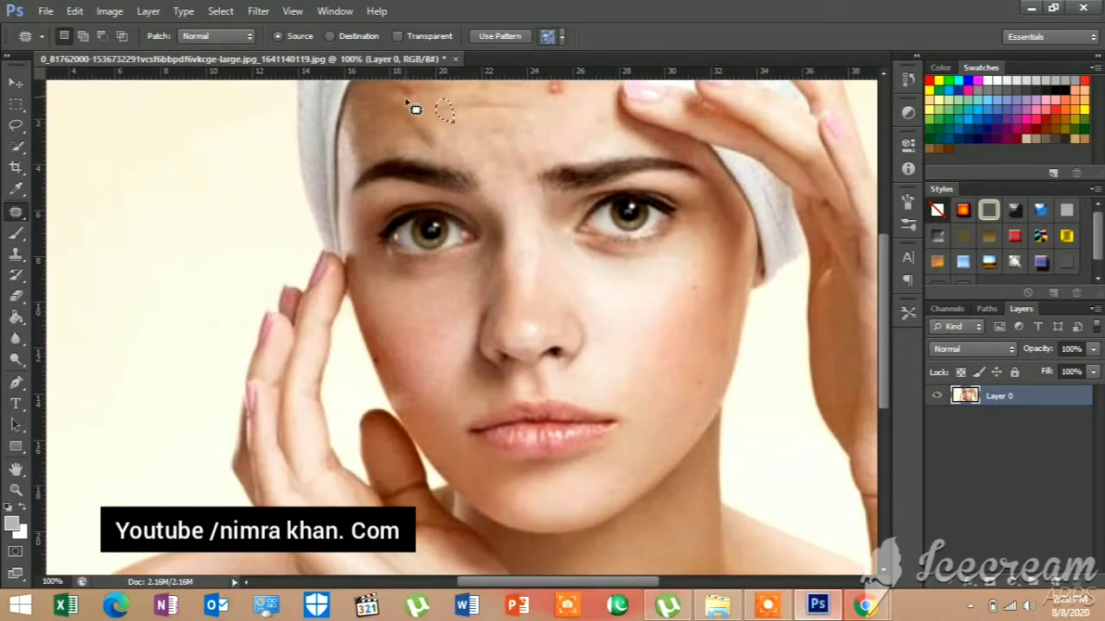
key(ctrl+d)
- Patch the remaining forehead blemishes and the last cheek spot
mouse_move(423, 104)
mouse_down()
mouse_move(541, 118)
mouse_move(555, 109)
mouse_up()
key(ctrl+d)
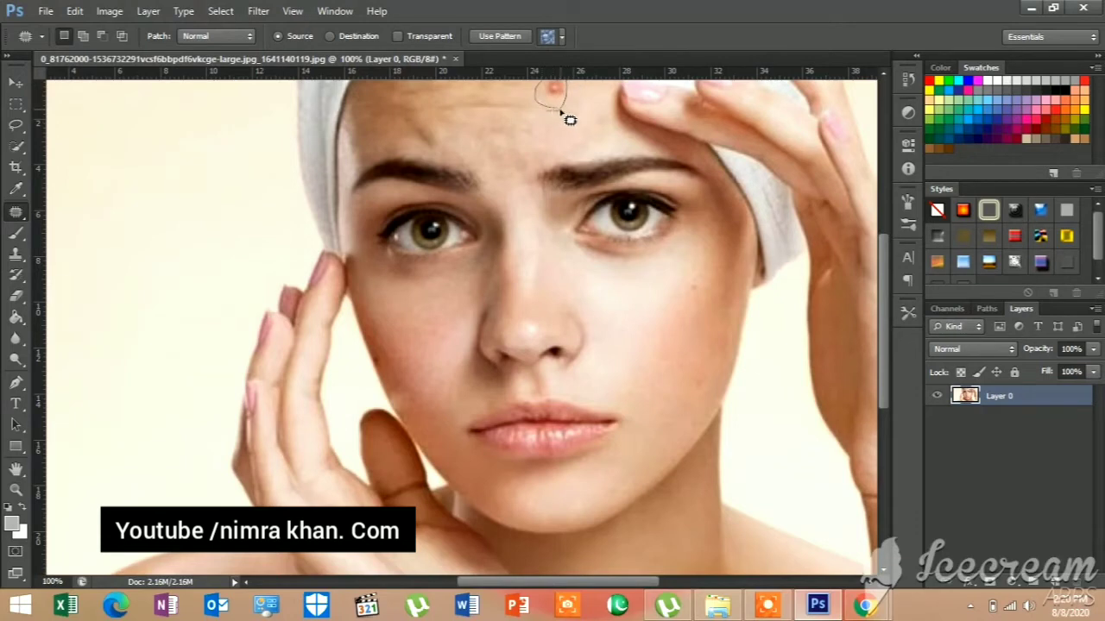
mouse_move(556, 110)
mouse_down()
mouse_move(539, 123)
mouse_move(546, 135)
mouse_up()
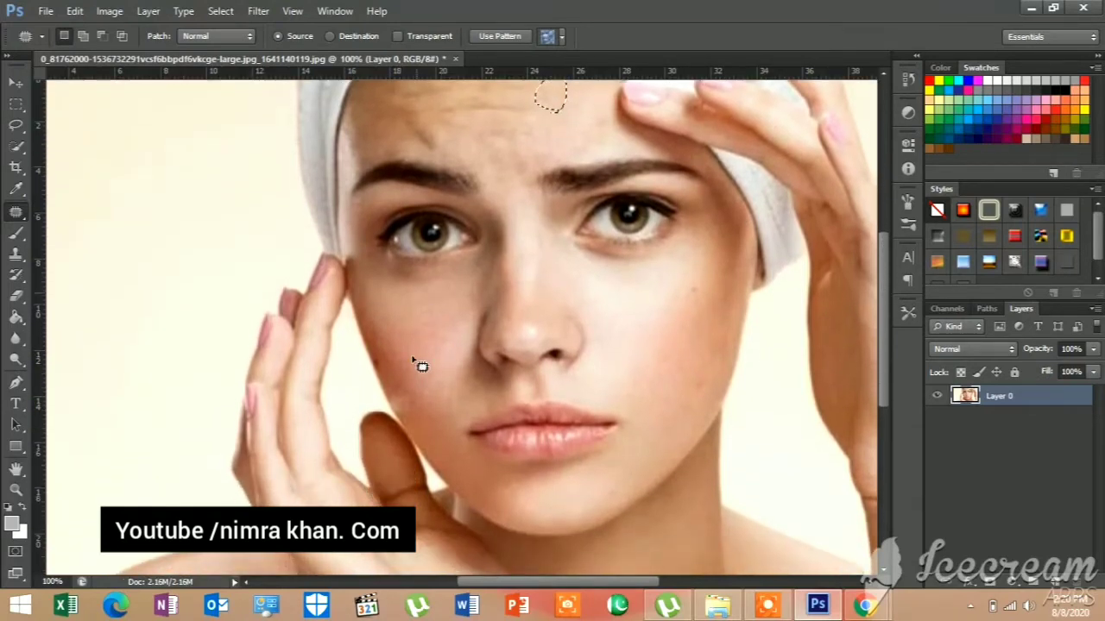
key(ctrl+d)
drag(377, 353, 380, 367)
drag(387, 378, 394, 380)
key(ctrl+d)
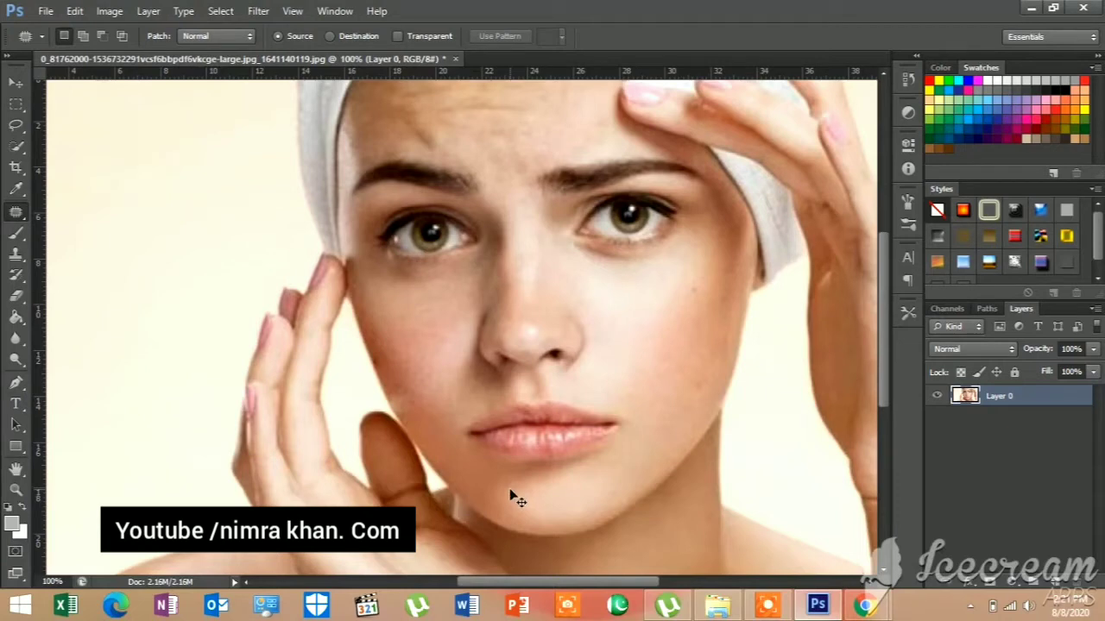
- Apply Levels with the midtone input raised to 1.28 to brighten the retouched face
key(ctrl+l)
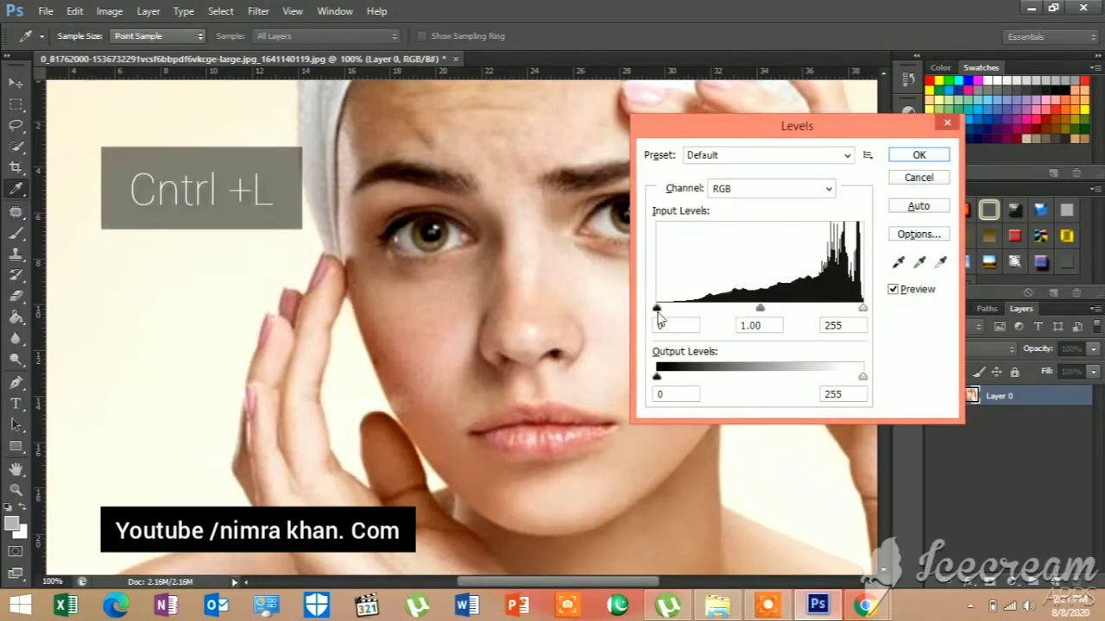
mouse_move(657, 309)
mouse_down()
mouse_move(679, 309)
mouse_move(657, 309)
mouse_up()
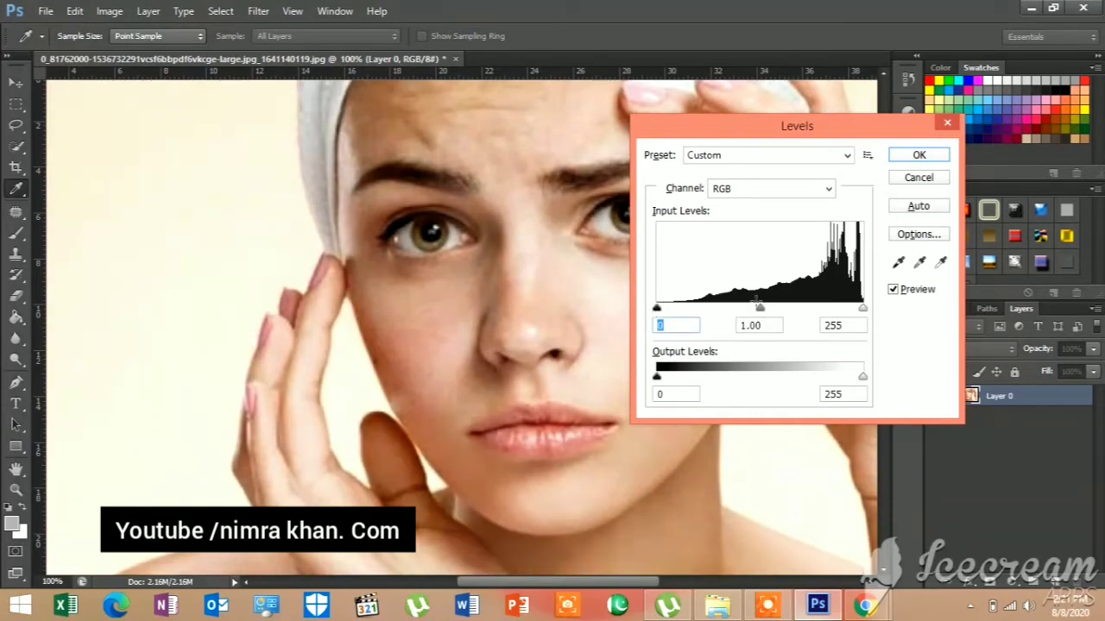
drag(760, 309, 742, 312)
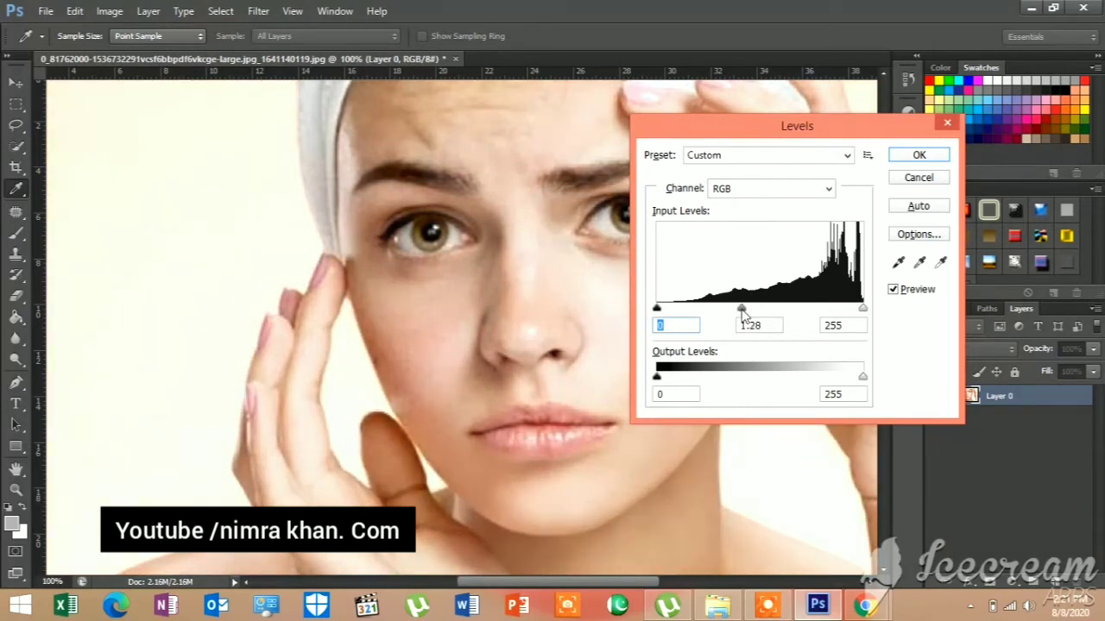
click(741, 311)
click(931, 155)
key(j)
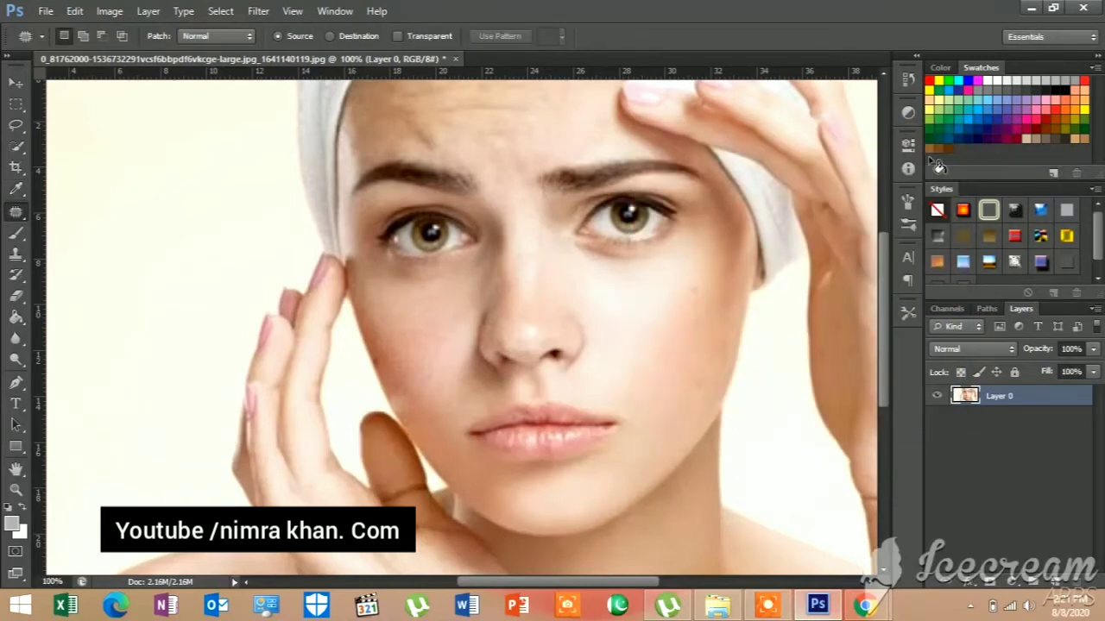
- Place the original acne photo as a new layer above the retouched face
key(ctrl+0)
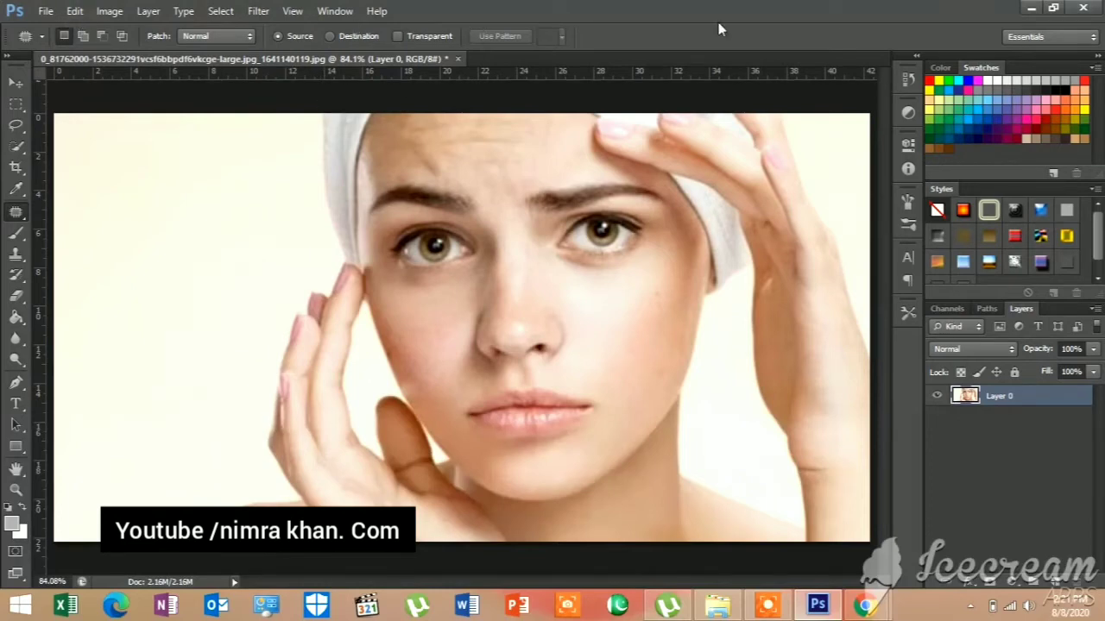
click(1031, 9)
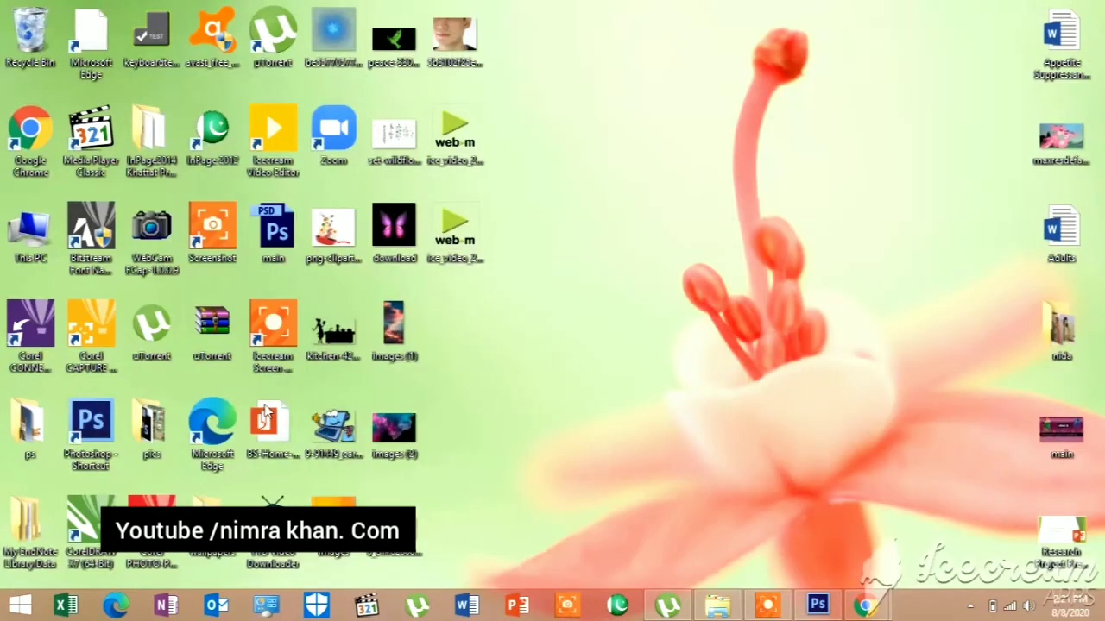
mouse_move(390, 557)
mouse_down()
mouse_move(818, 611)
mouse_move(648, 463)
mouse_up()
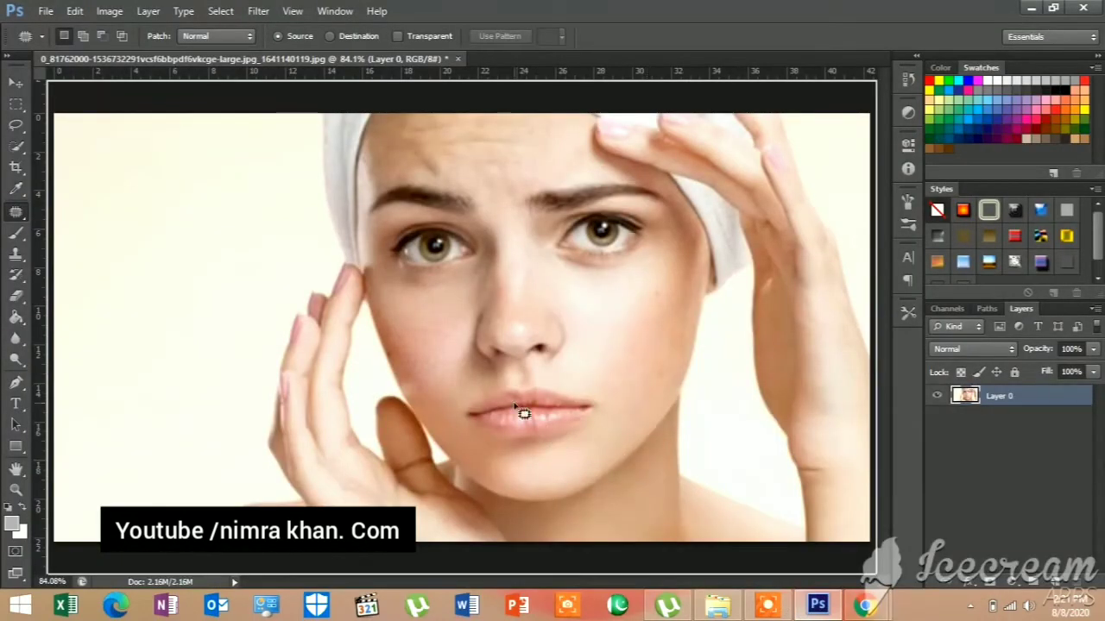
drag(549, 434, 518, 408)
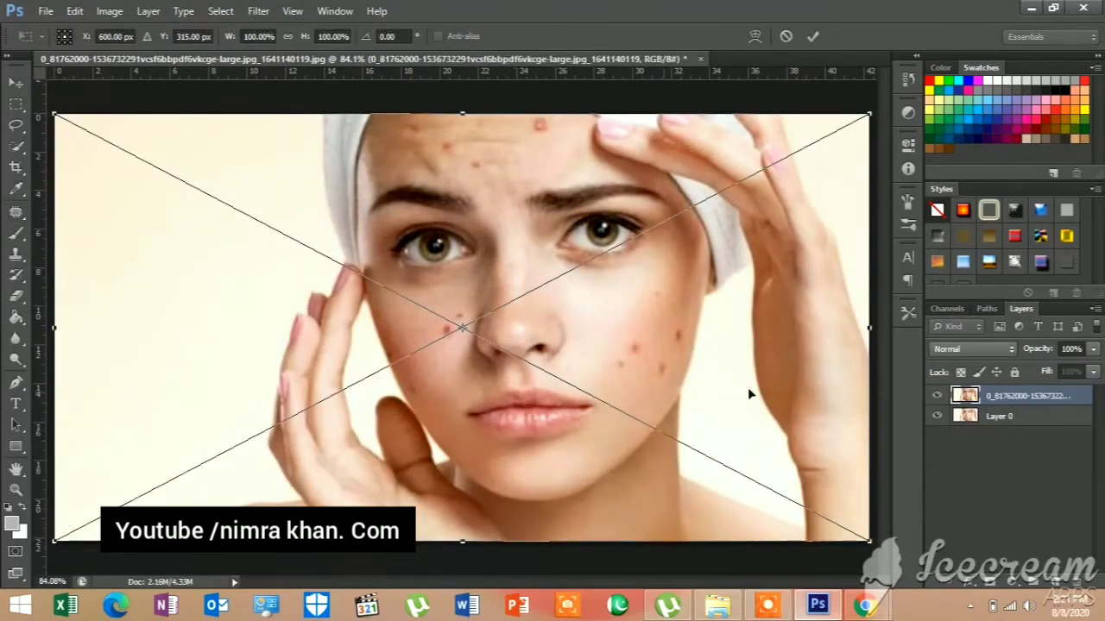
key(Return)
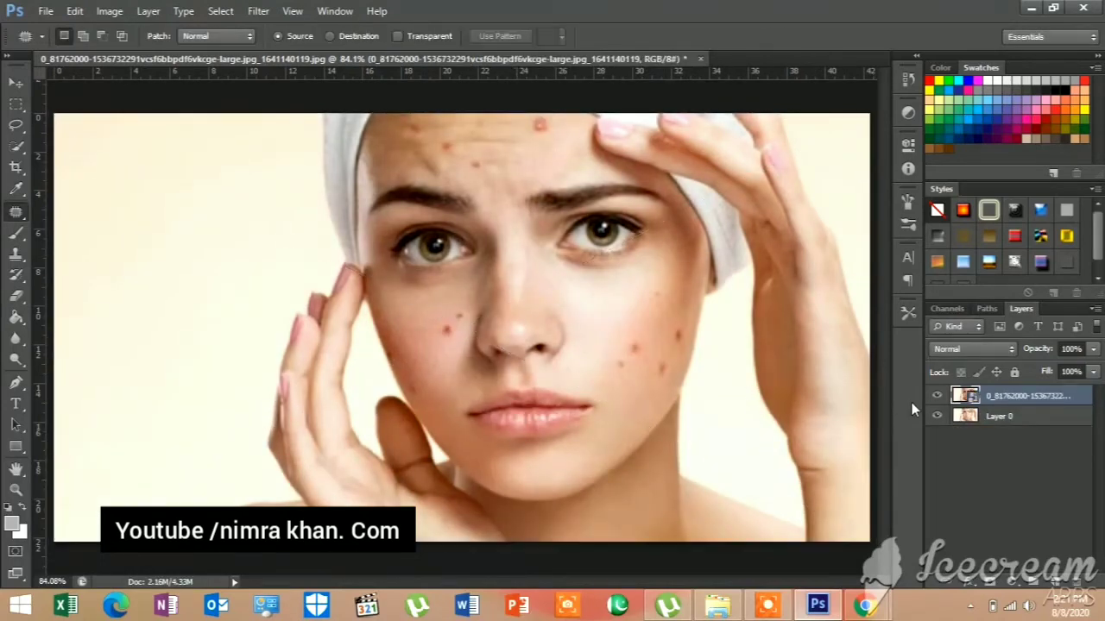
- Toggle the layers' visibility to compare the original and retouched faces
click(938, 396)
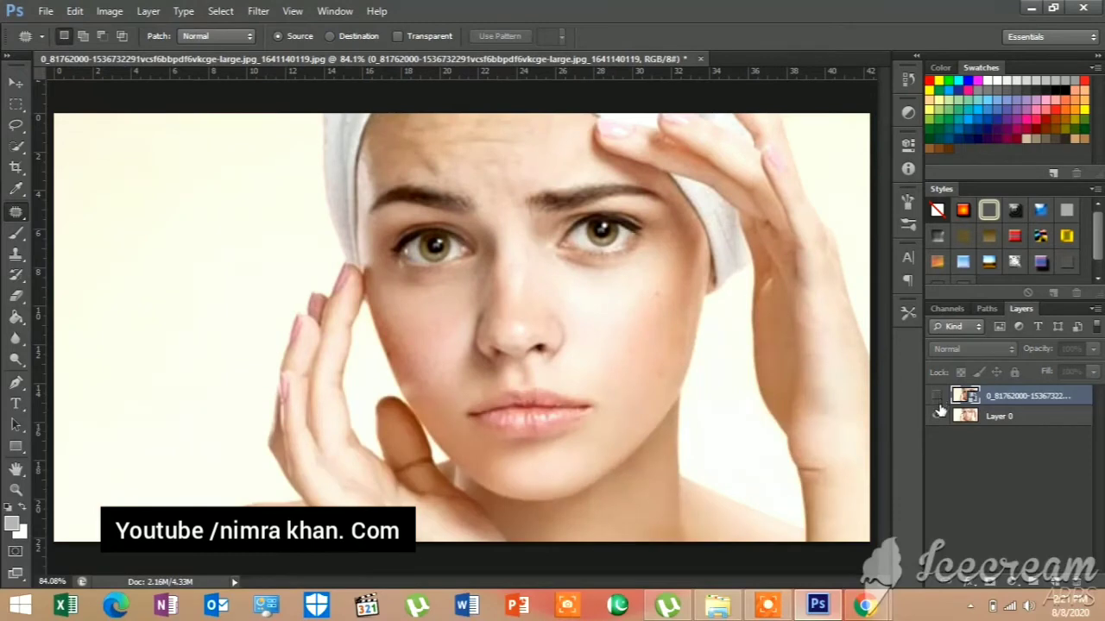
click(938, 417)
click(938, 396)
click(938, 399)
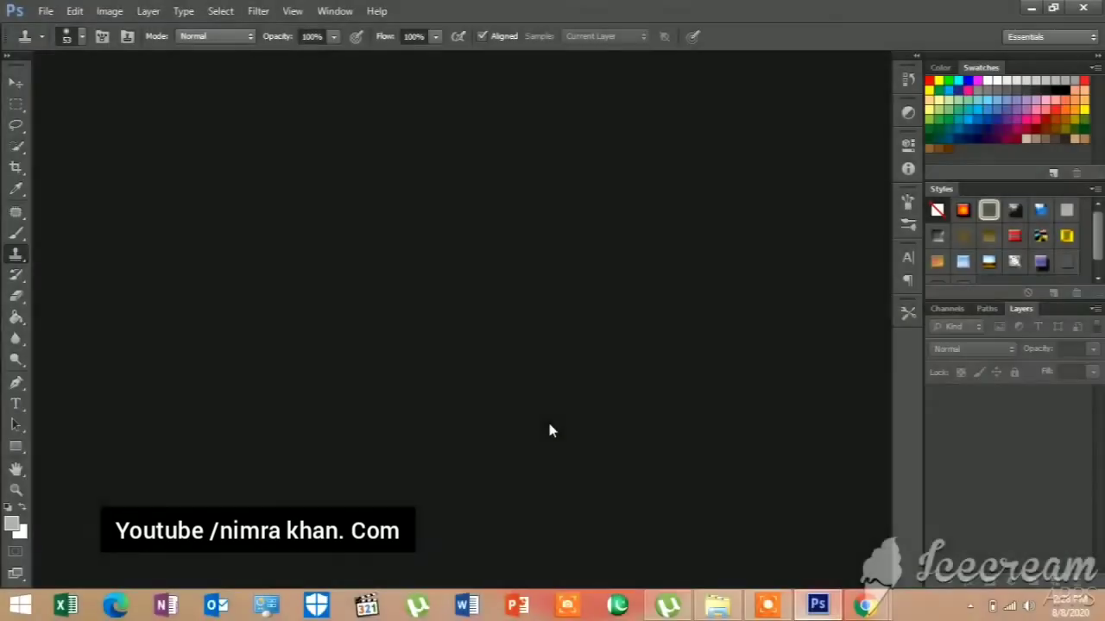
- Drag the man's face photo 5b3102f25e48ec29018b45cb.jpg from the desktop into Photoshop
click(1032, 10)
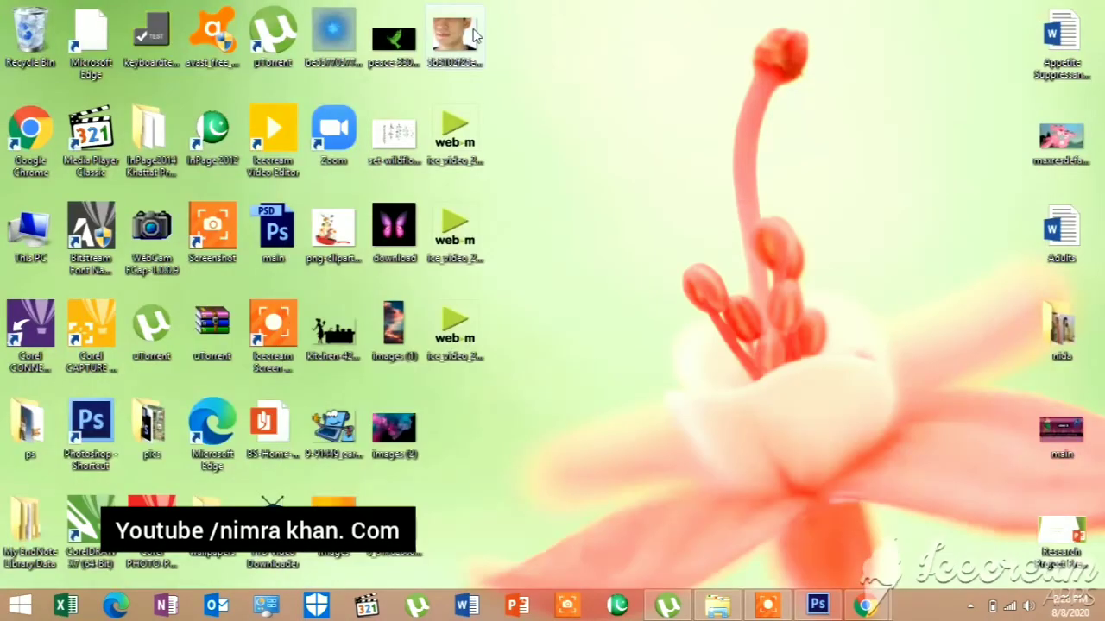
mouse_move(474, 38)
mouse_down()
mouse_move(818, 536)
mouse_move(826, 594)
mouse_move(482, 291)
mouse_up()
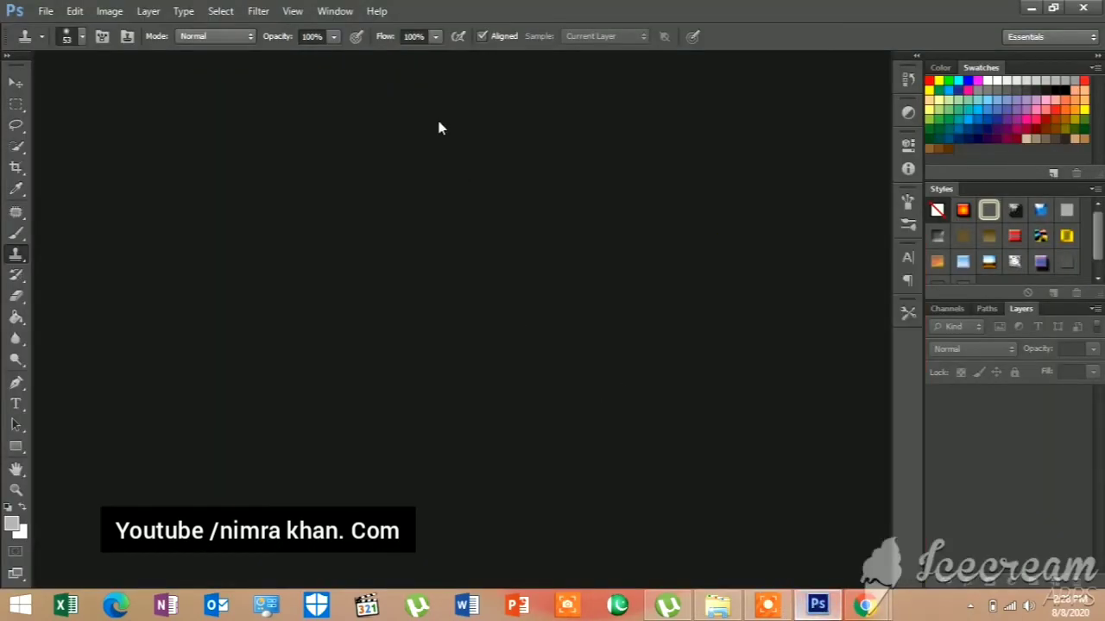
click(1030, 9)
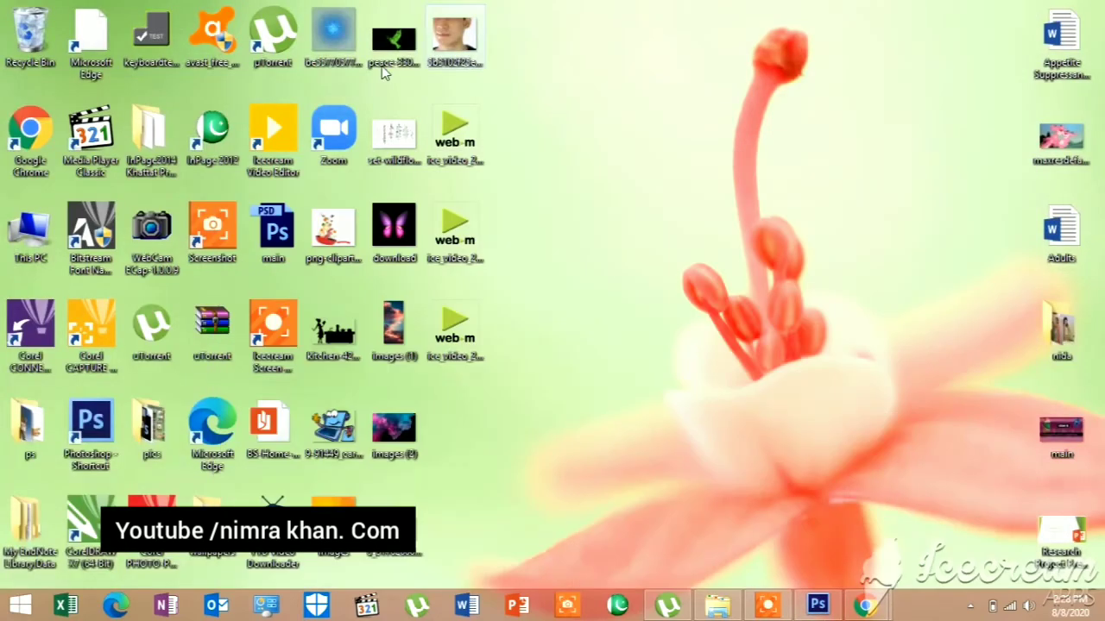
drag(472, 43, 863, 604)
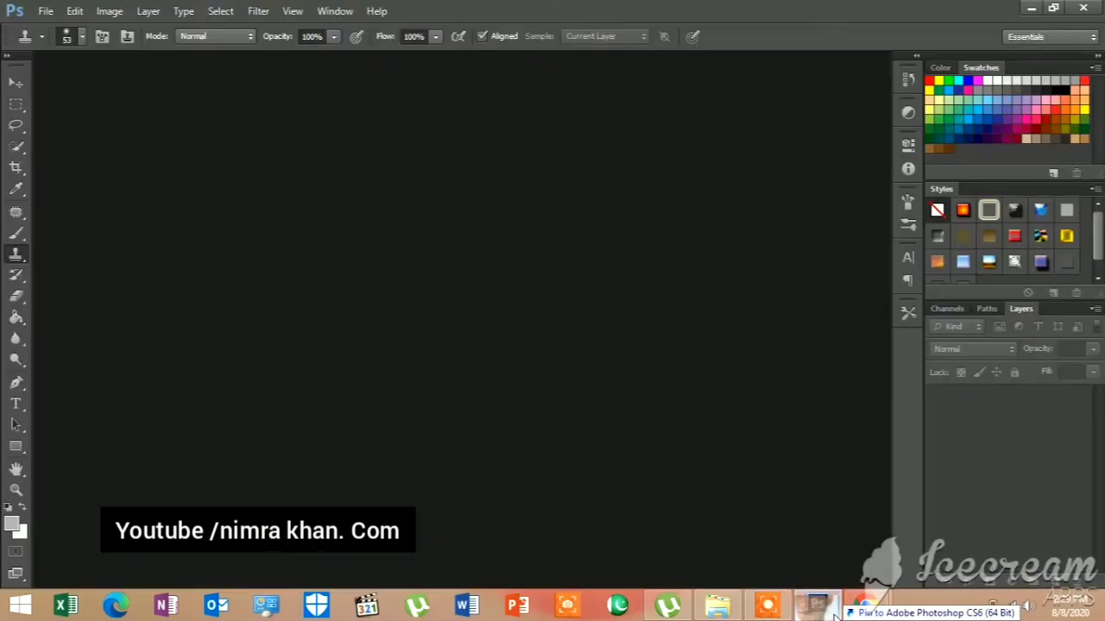
drag(863, 603, 564, 377)
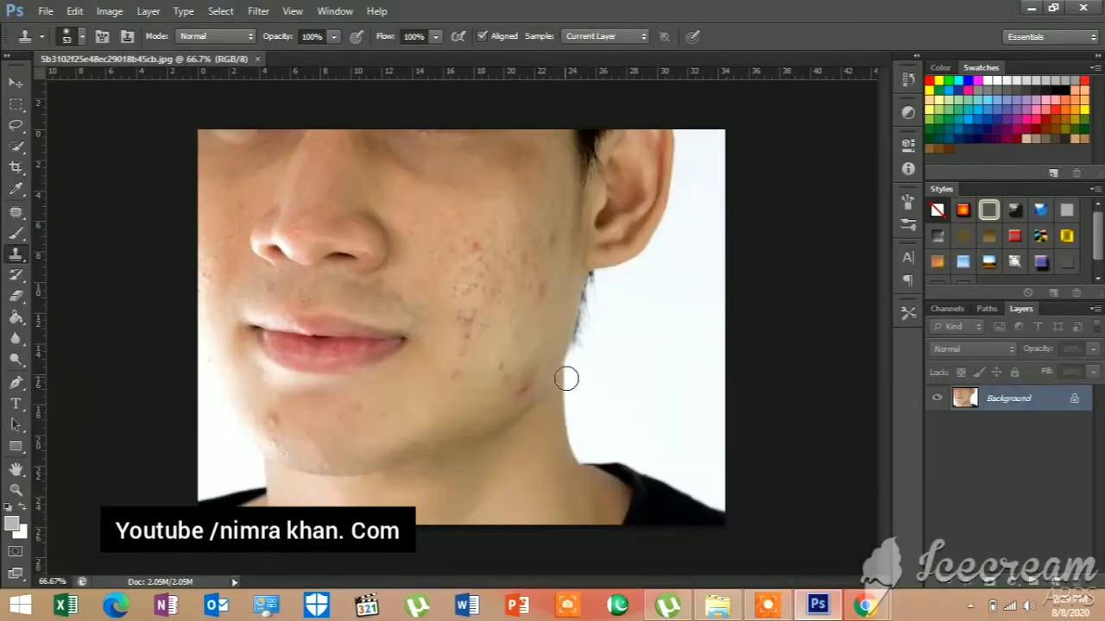
- Convert the Background to Layer 0 and select the Clone Stamp Tool
double_click(1040, 397)
key(Return)
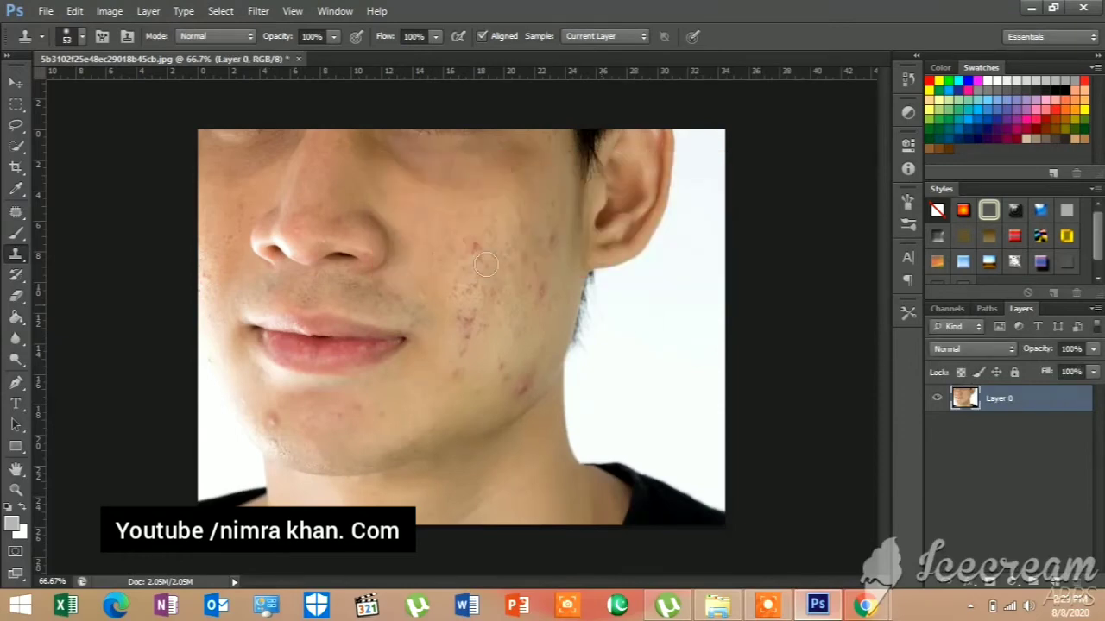
right_click(11, 259)
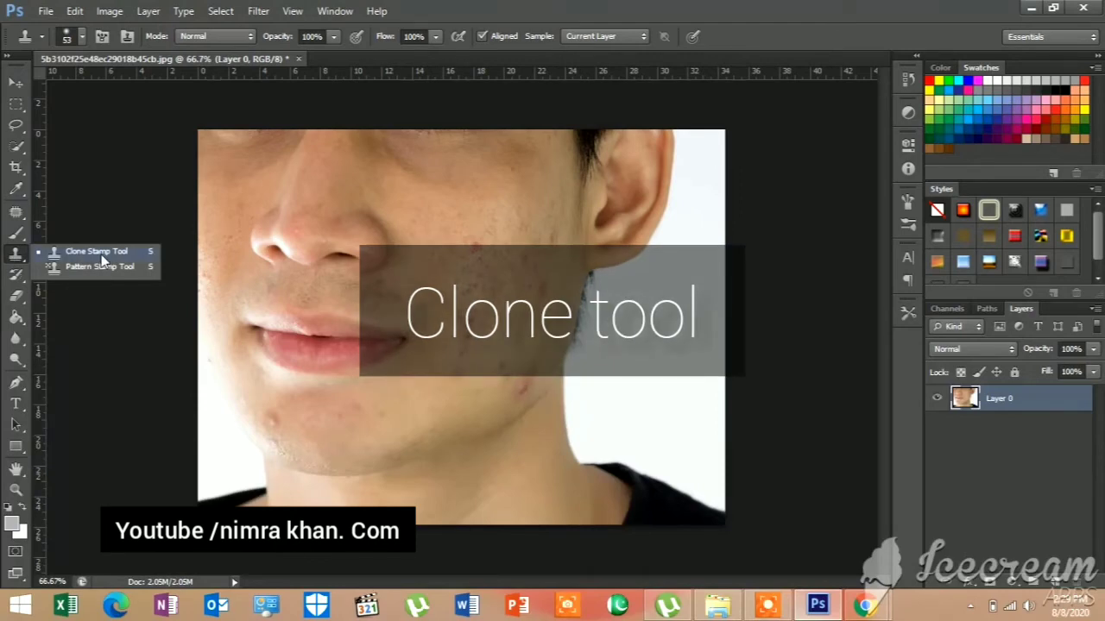
click(96, 252)
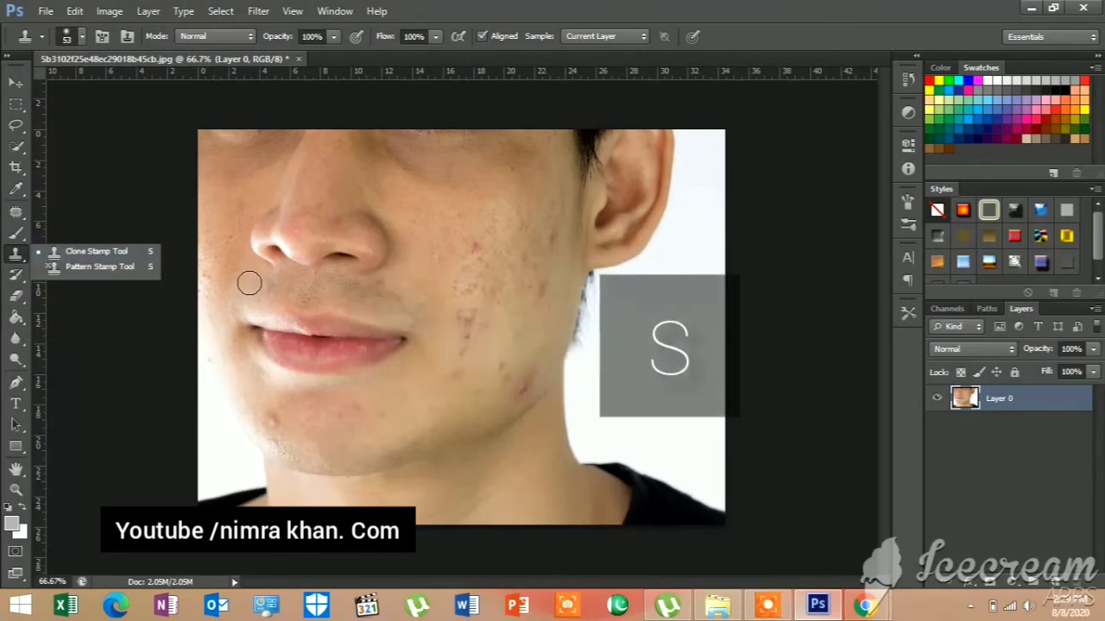
click(18, 82)
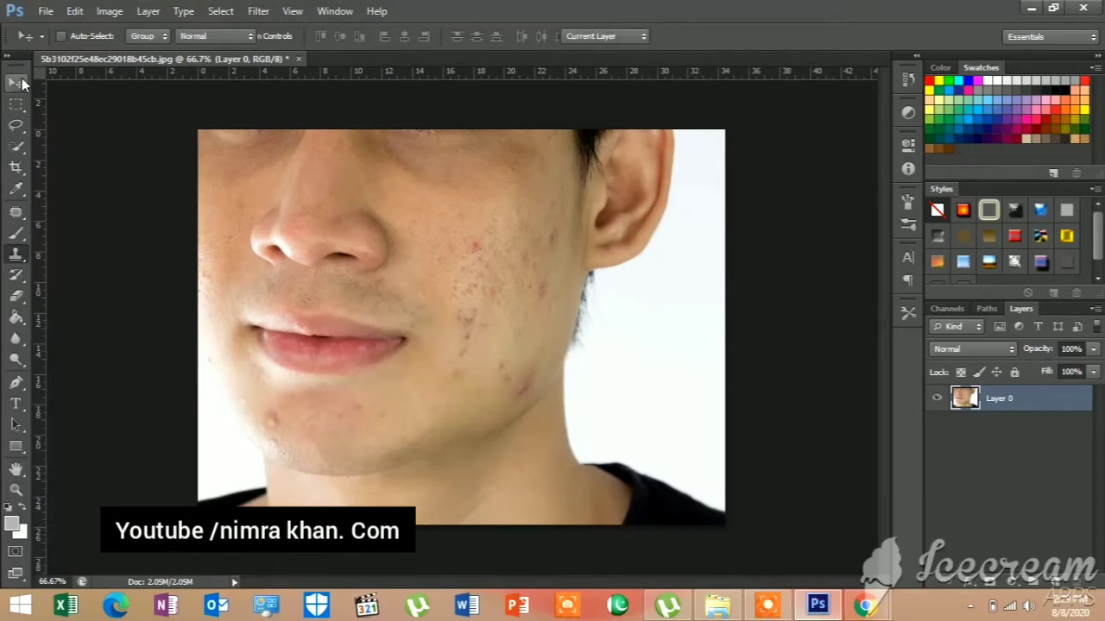
key(s)
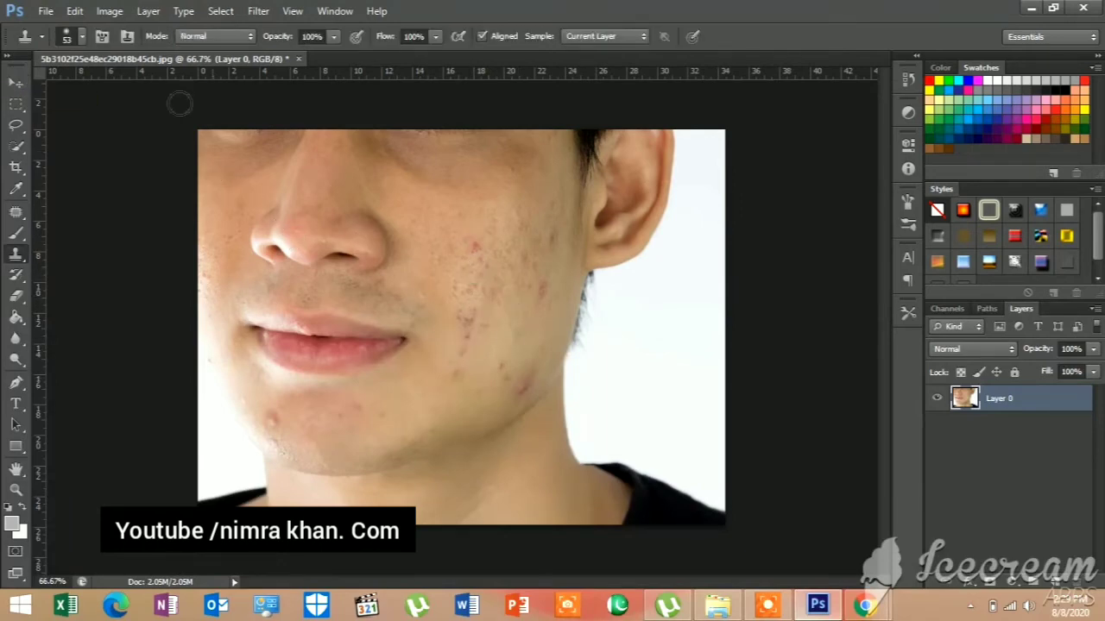
click(80, 39)
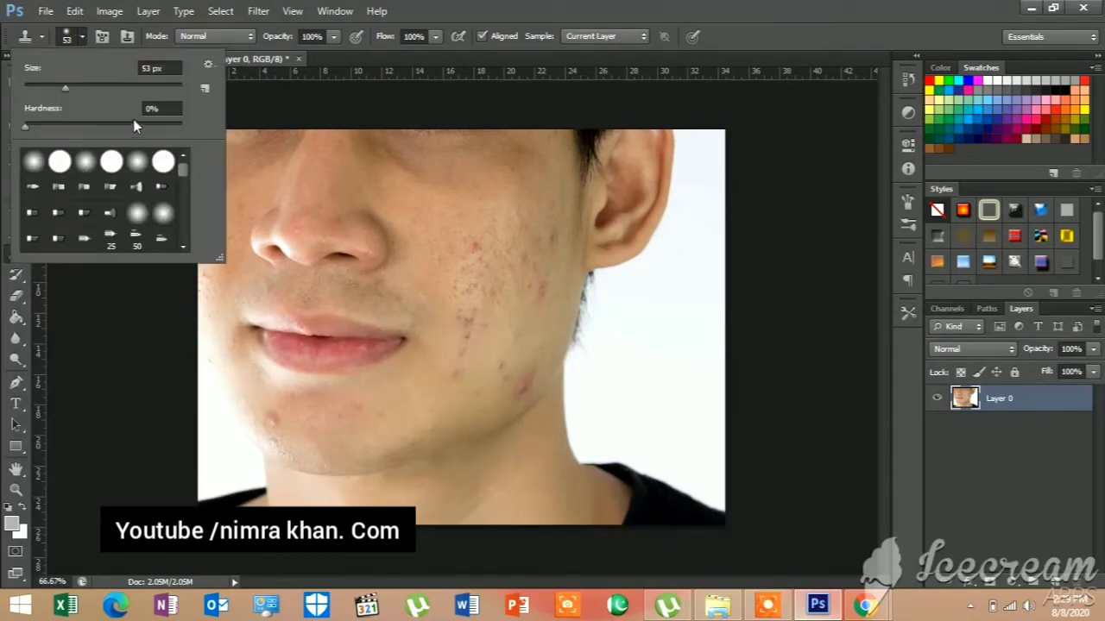
mouse_move(183, 171)
mouse_down()
mouse_move(189, 223)
mouse_move(183, 166)
mouse_up()
click(14, 83)
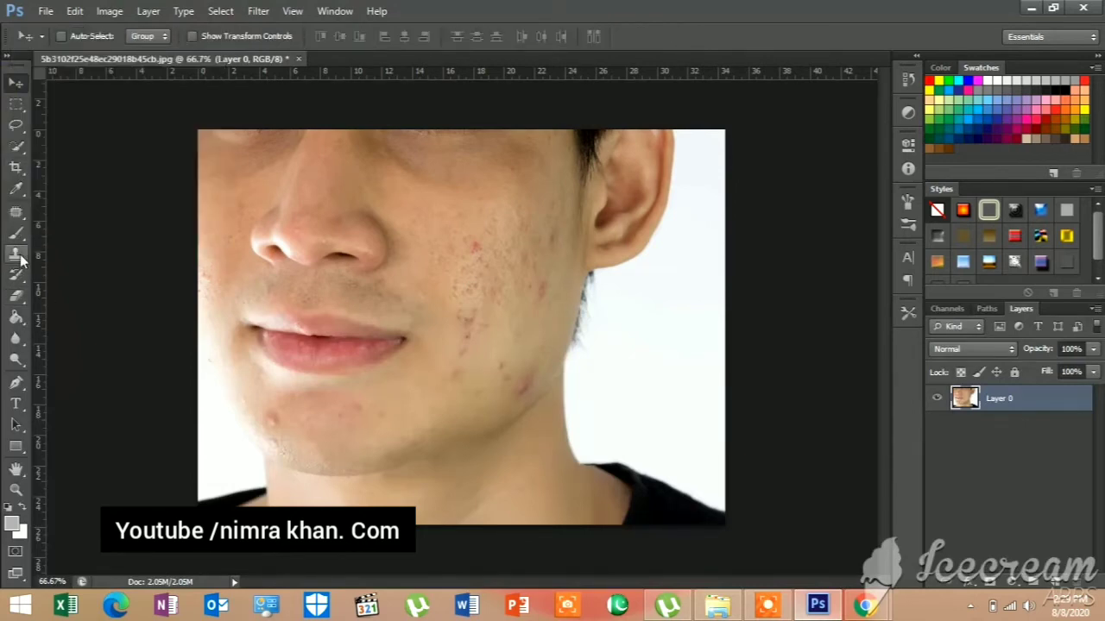
click(16, 254)
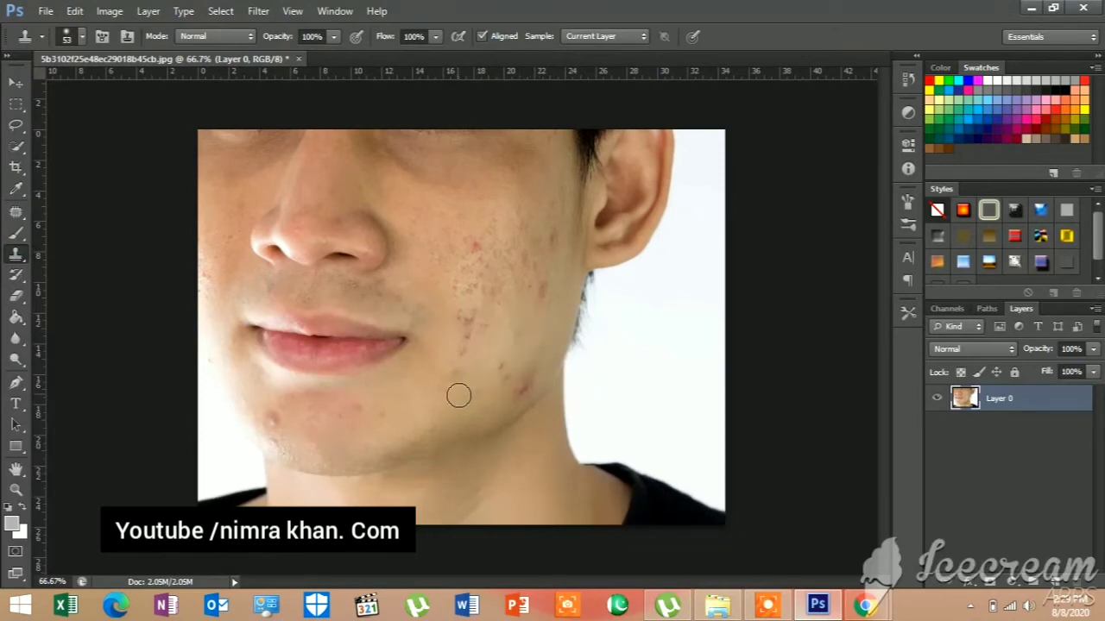
- Sample clean skin and clone it over the red jaw blemish, undoing one stray dab
alt+click(457, 394)
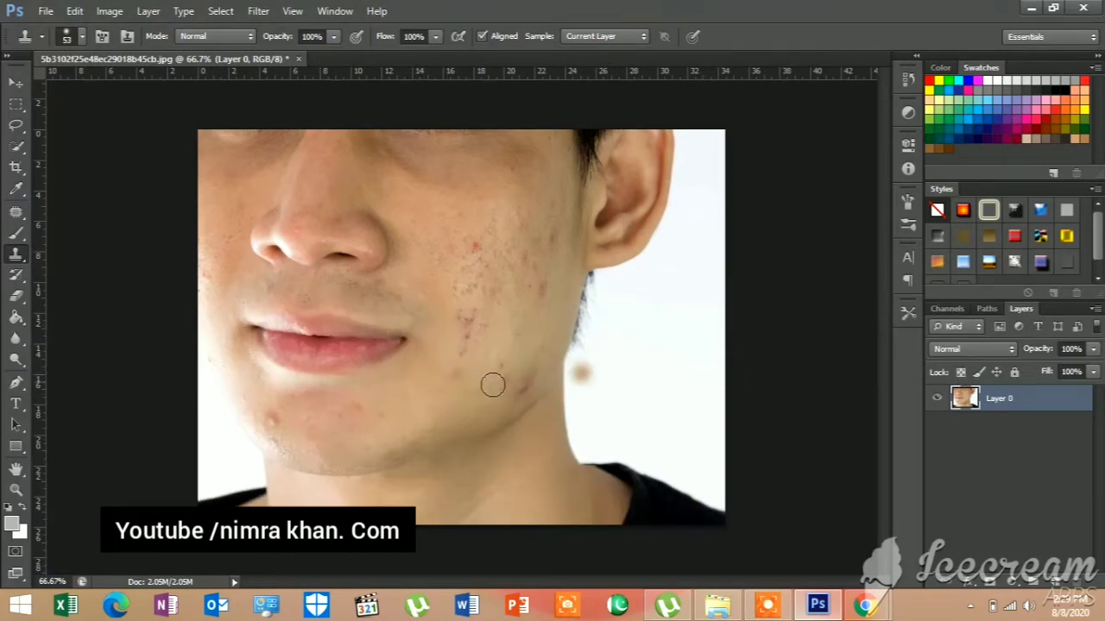
click(629, 373)
key(ctrl+z)
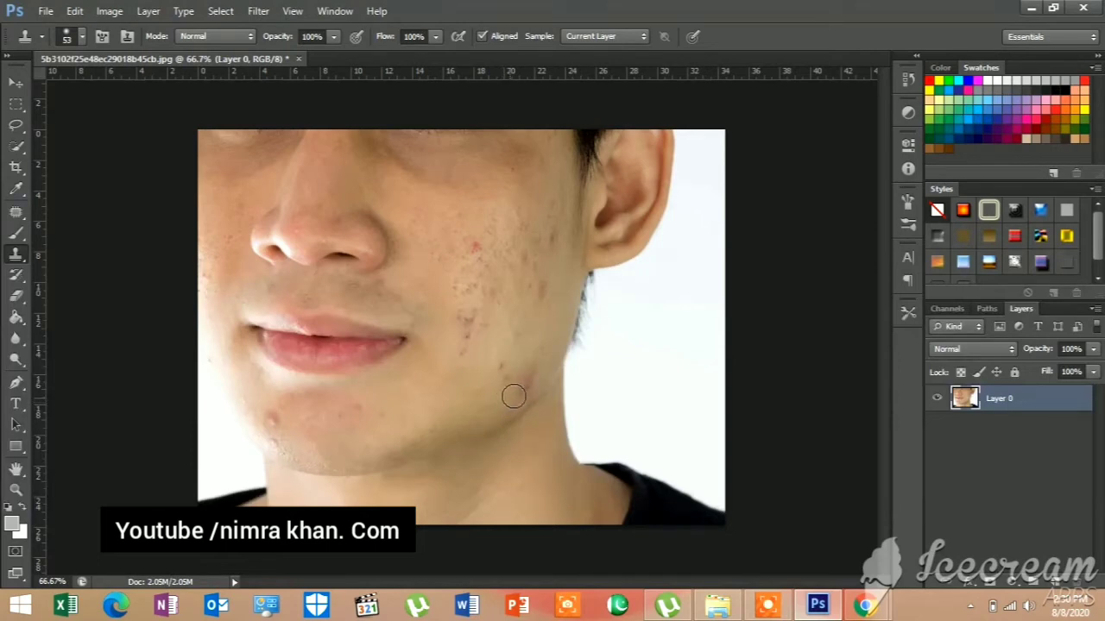
click(517, 394)
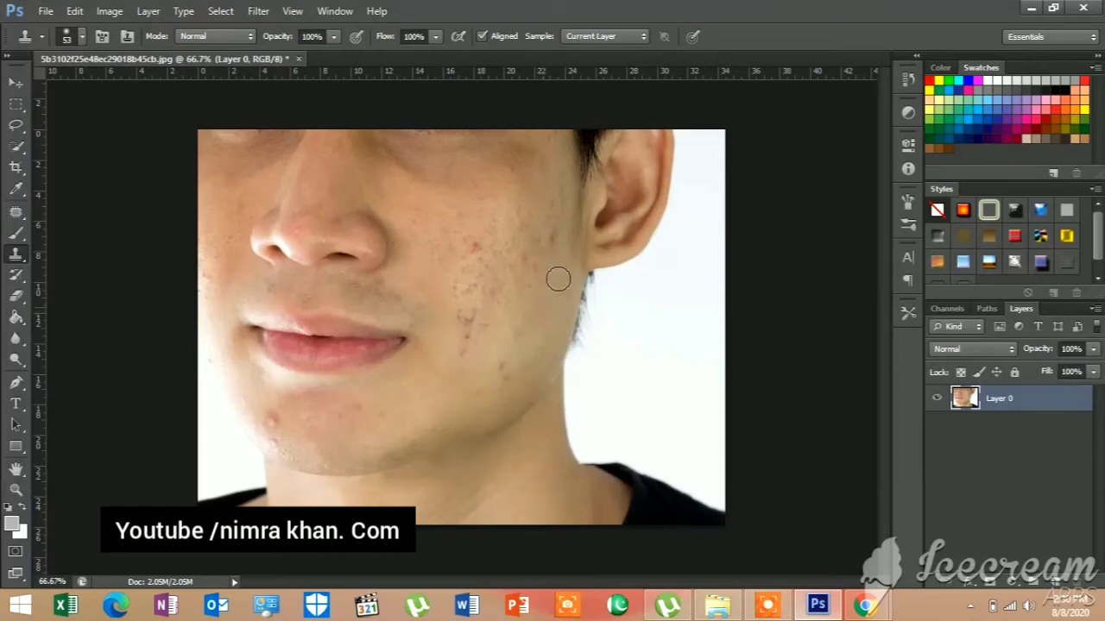
- Clone clean skin over the cheek-edge spots beside the mouth, resampling new sources
click(561, 304)
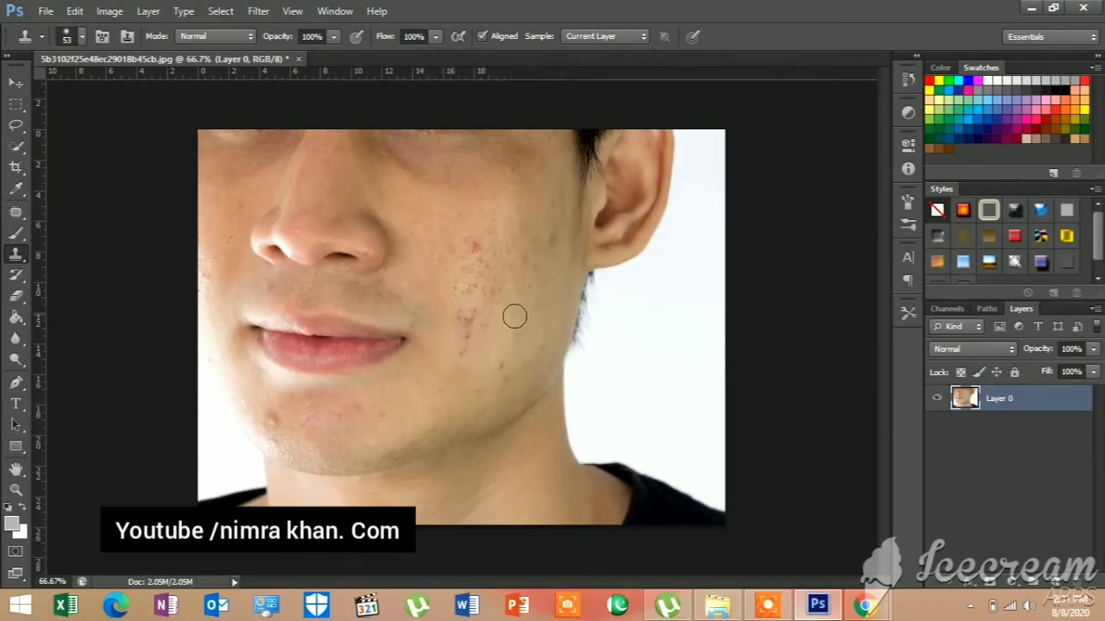
alt+click(557, 300)
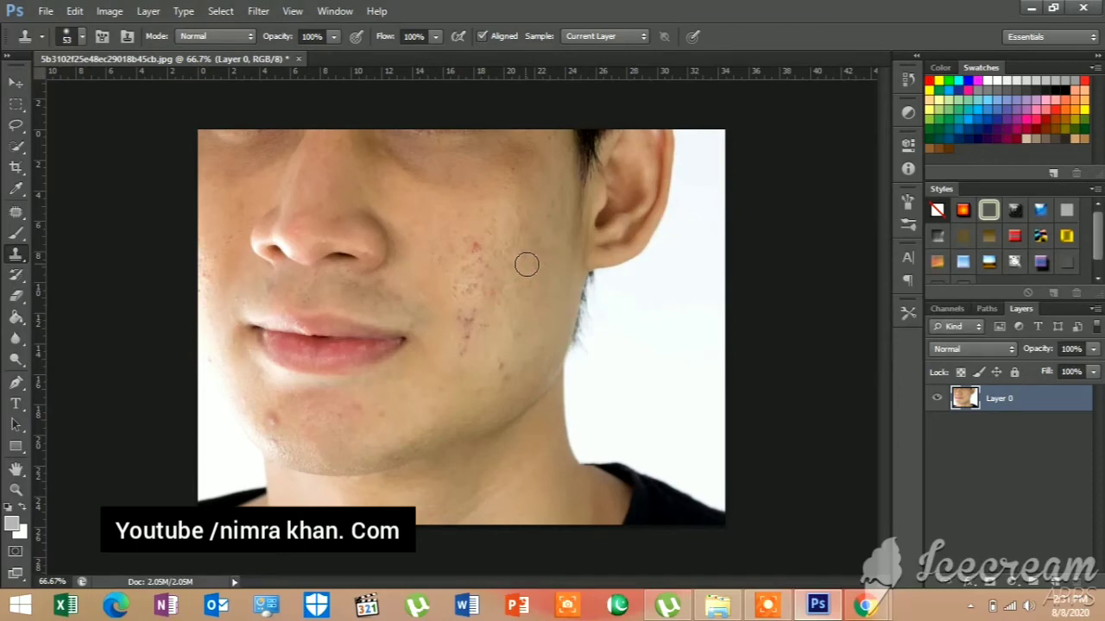
alt+click(513, 318)
- Clone away the red cheek spots and scratch, resampling clean skin, then show the desktop
mouse_move(475, 320)
mouse_down()
mouse_move(462, 325)
mouse_move(463, 349)
mouse_up()
alt+click(498, 305)
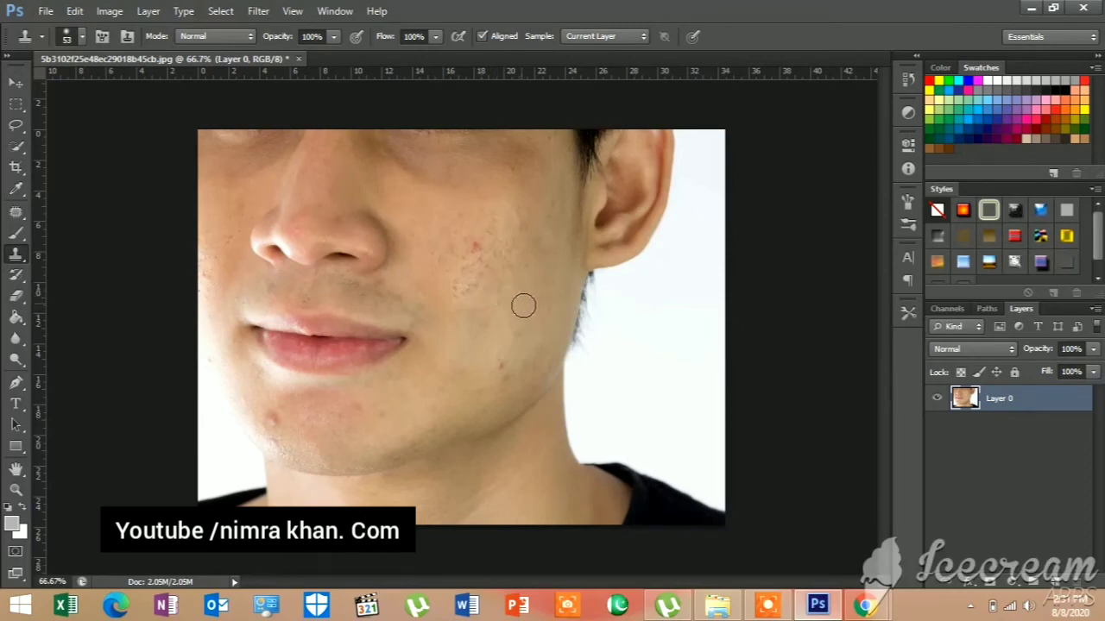
alt+click(522, 304)
alt+click(535, 295)
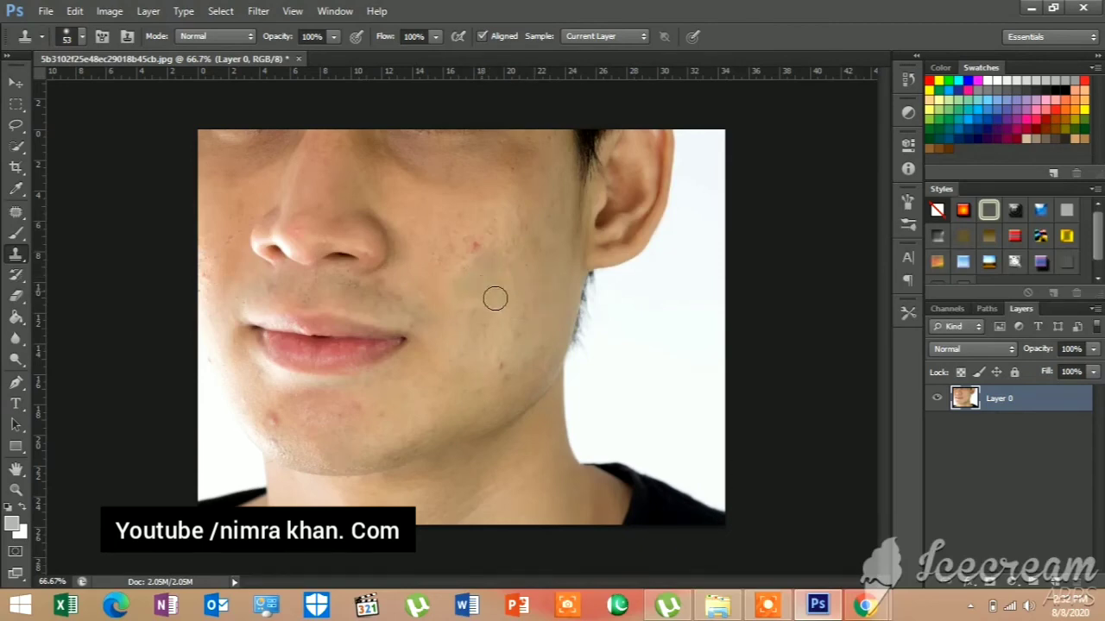
alt+click(506, 194)
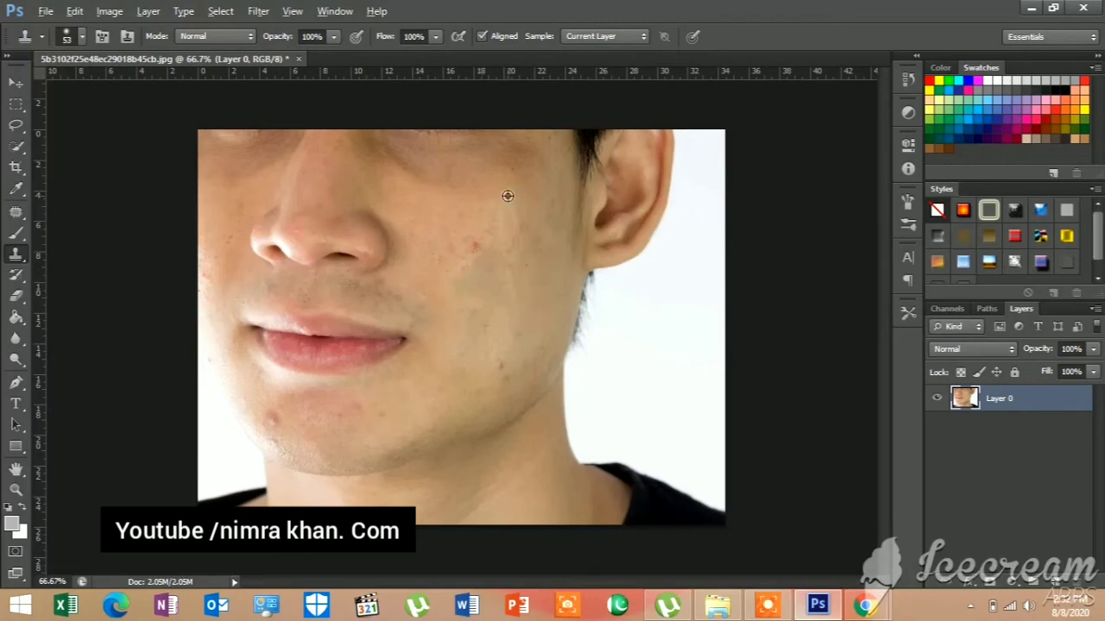
click(476, 246)
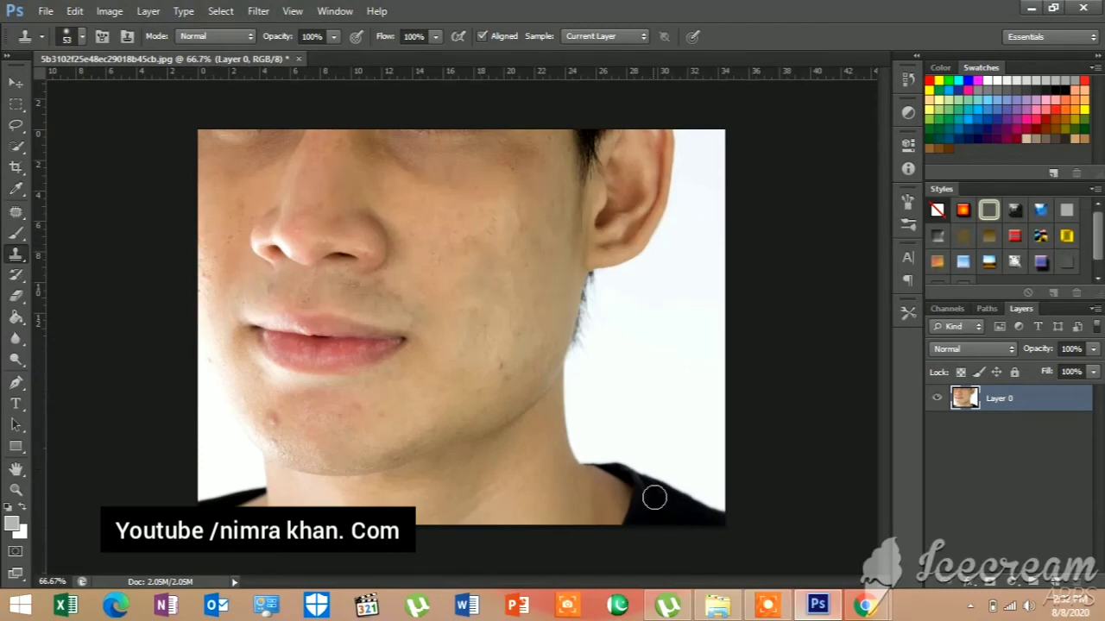
click(768, 608)
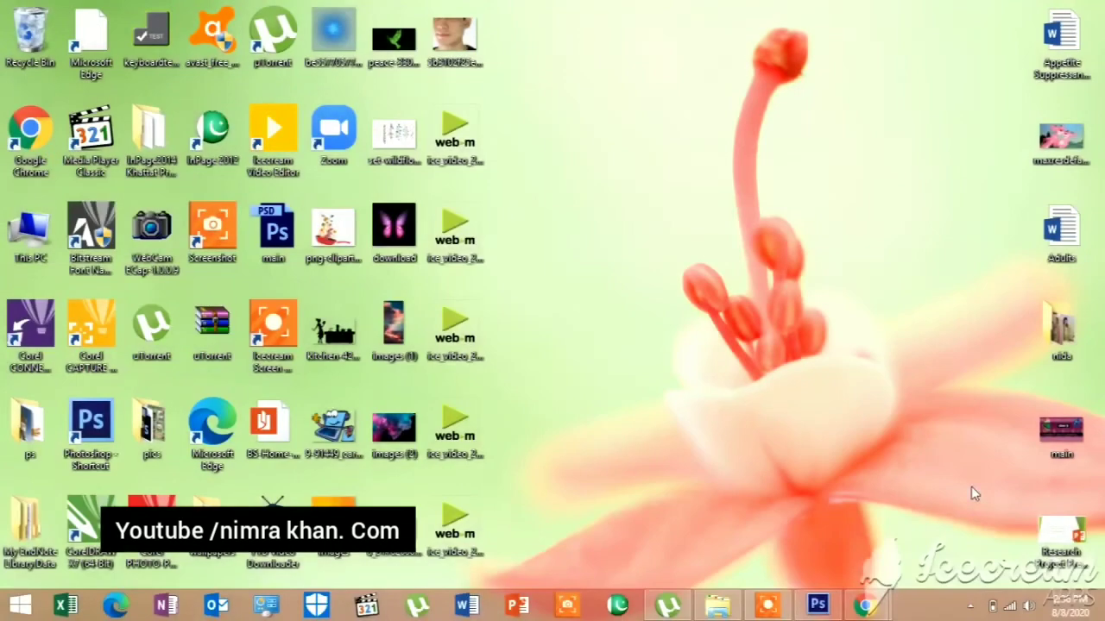
mouse_move(818, 606)
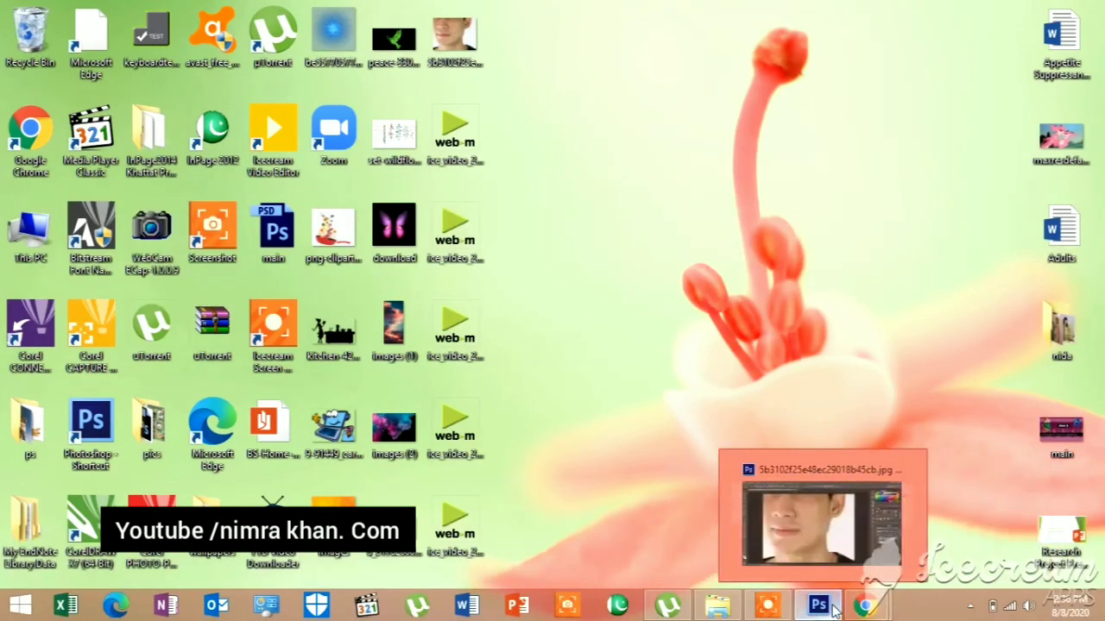
- Back in Photoshop, hide the original photo layer above Layer 0 and pick the Dodge Tool
click(833, 608)
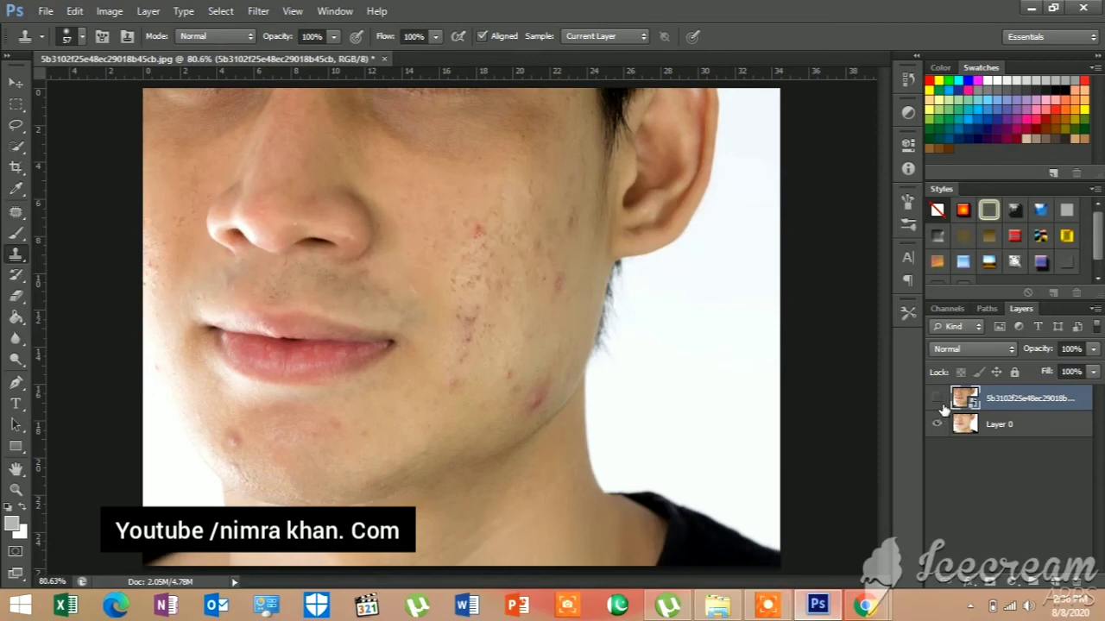
click(938, 399)
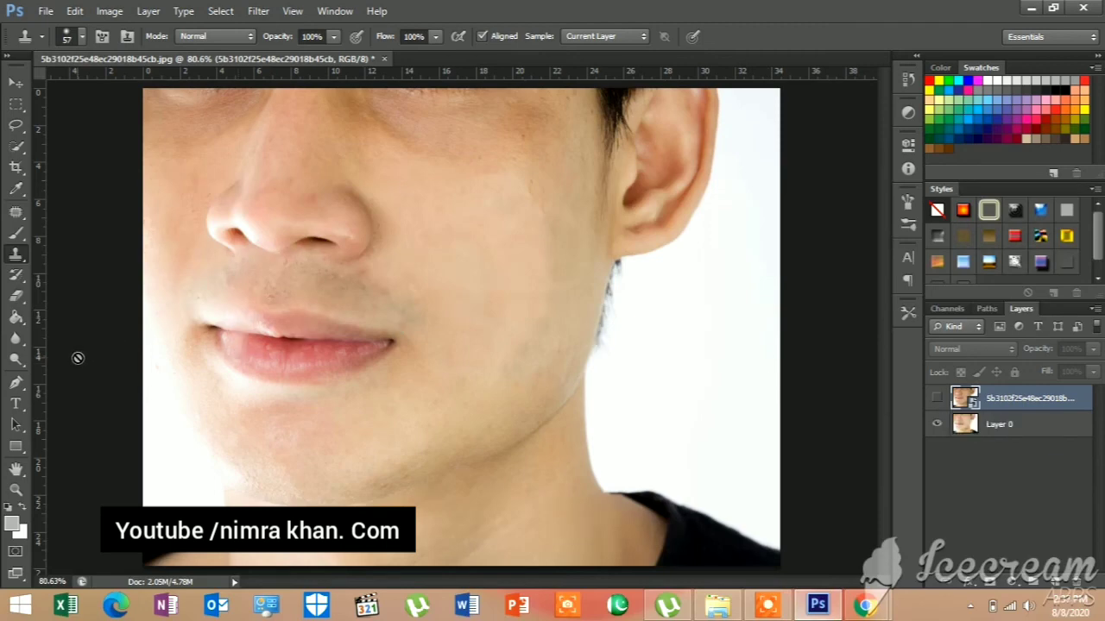
click(21, 366)
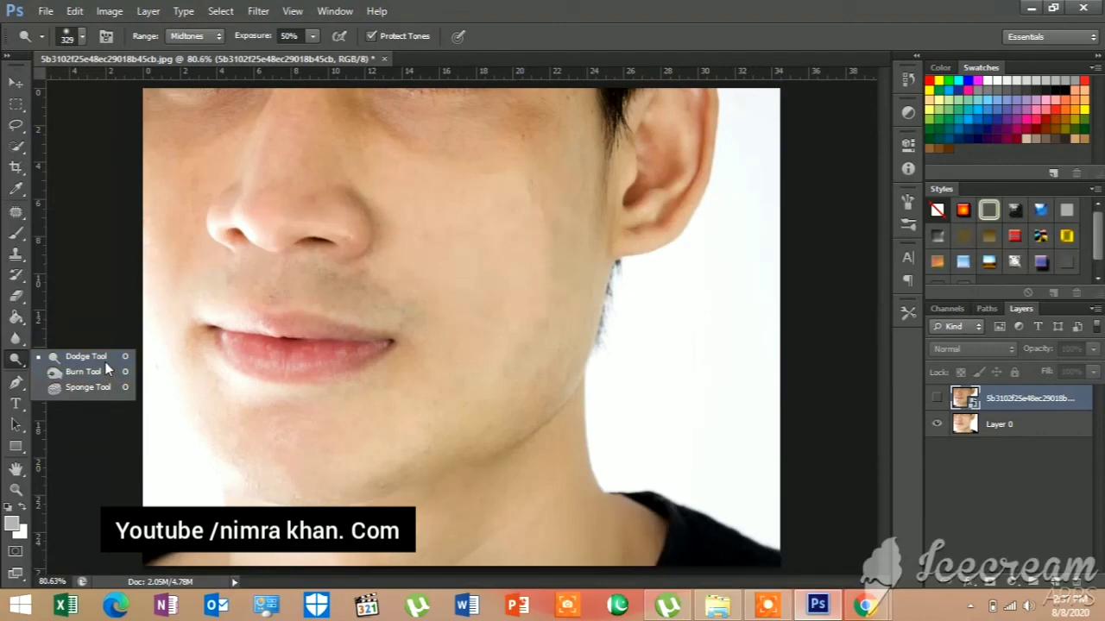
- Select Layer 0 and show the original acne photo layer again for a before/after comparison
click(106, 370)
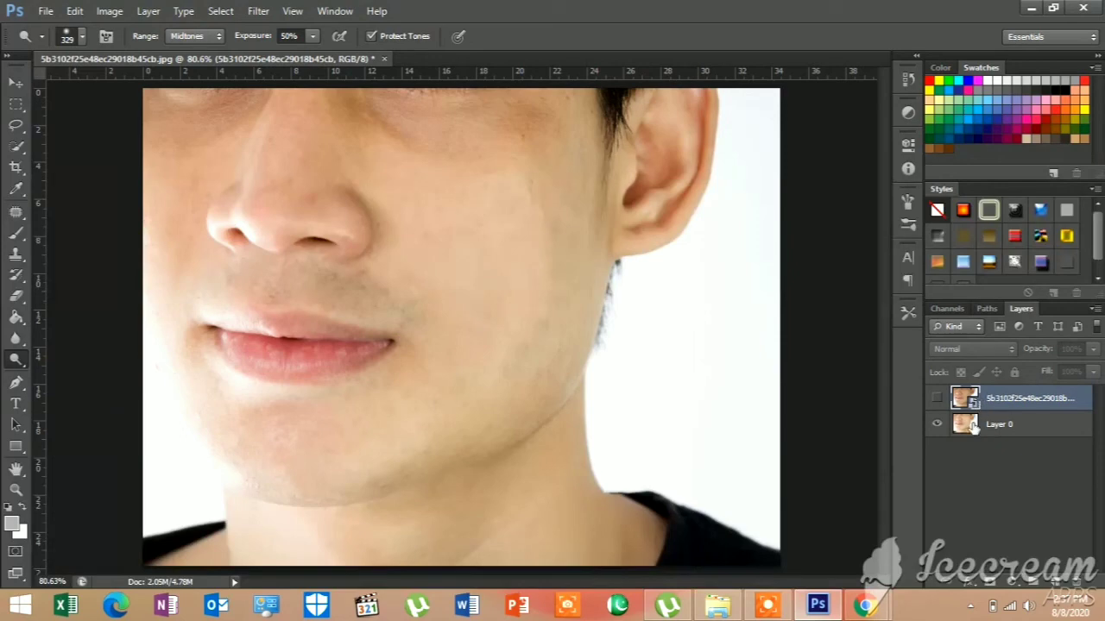
click(973, 425)
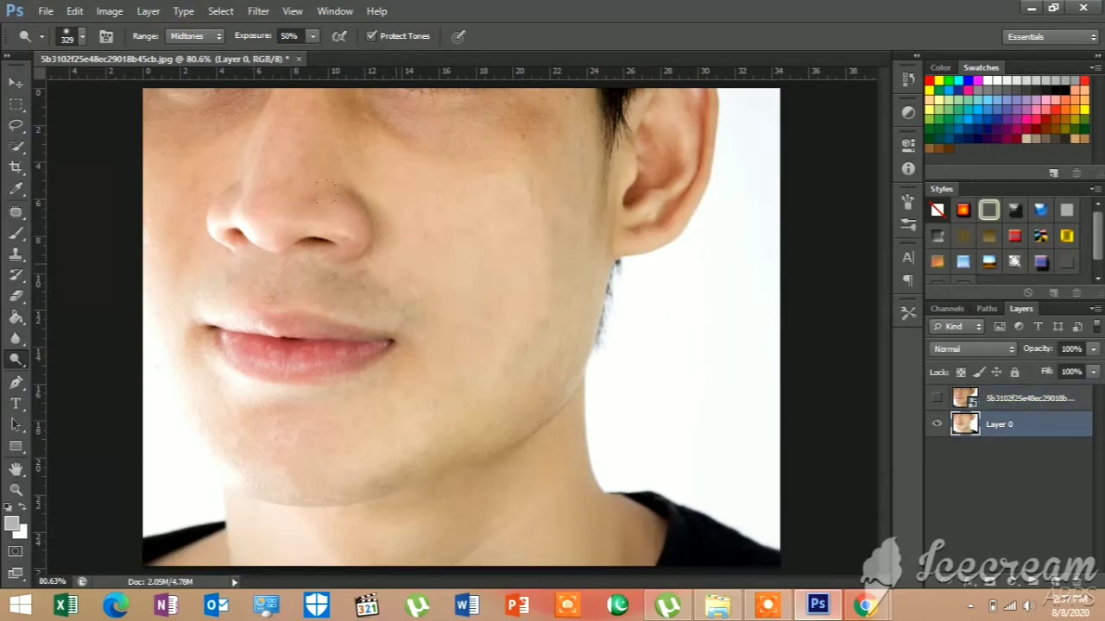
click(938, 398)
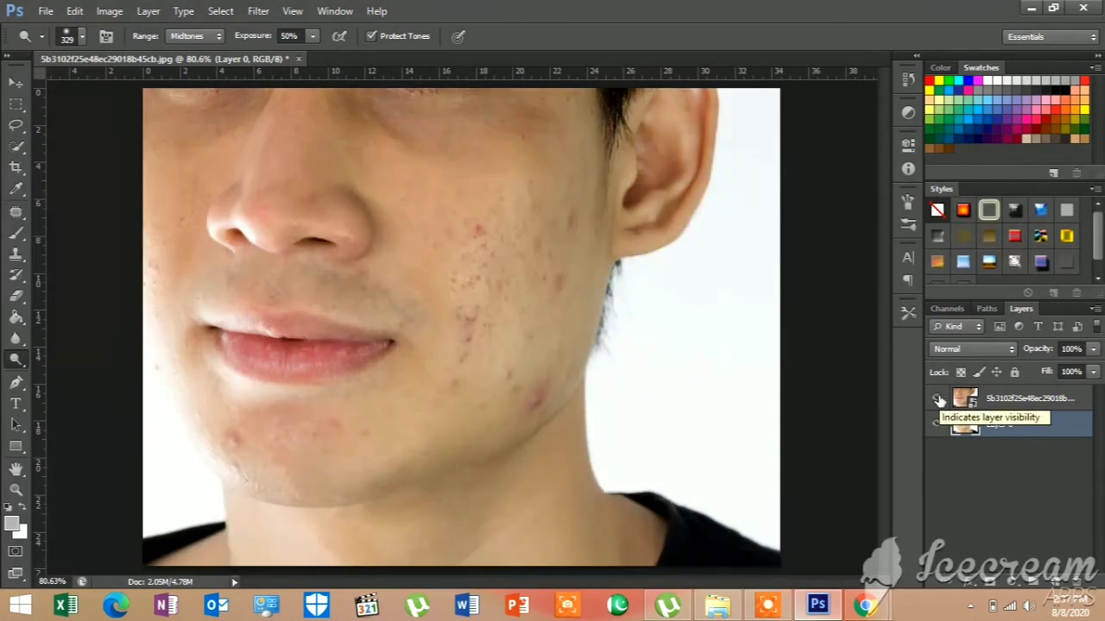